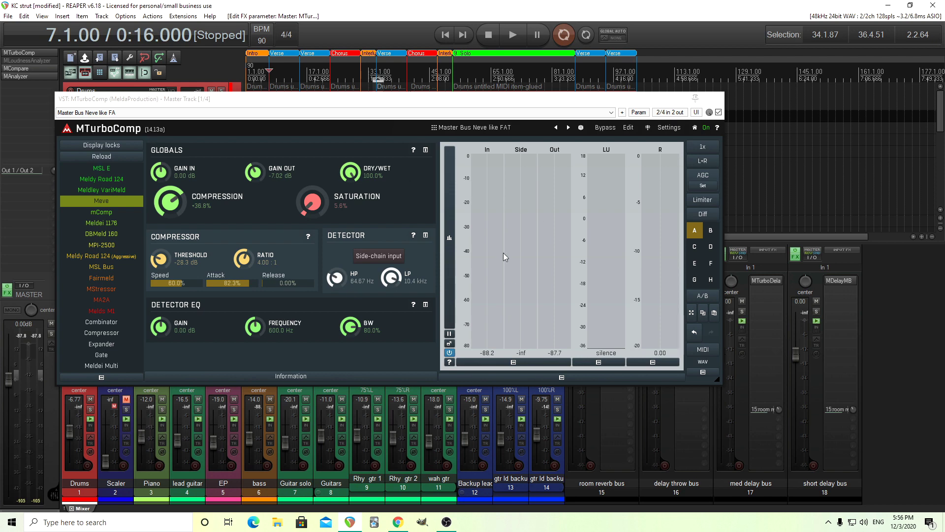
Check MTurboComp's full parameter view, then return it to the easy screen.
{"action": "left_click", "coordinate": [628, 128]}
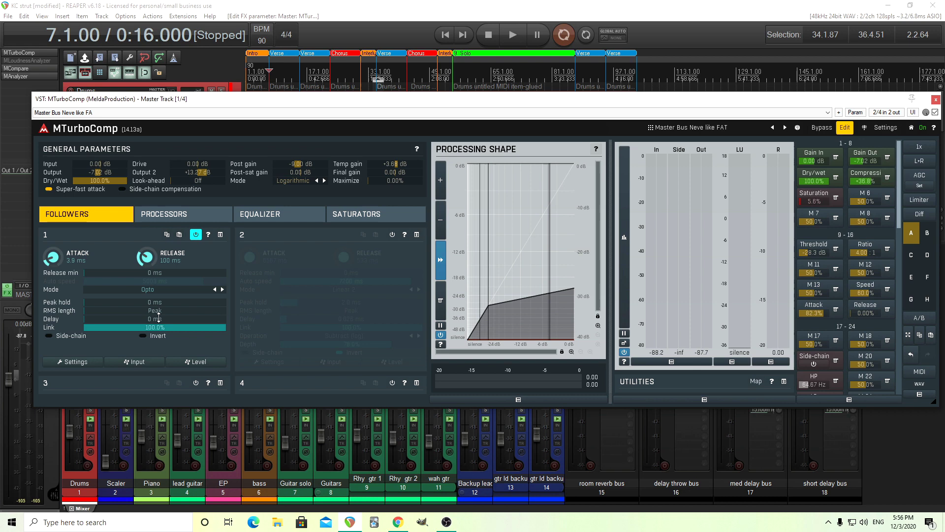
{"action": "left_click", "coordinate": [845, 127]}
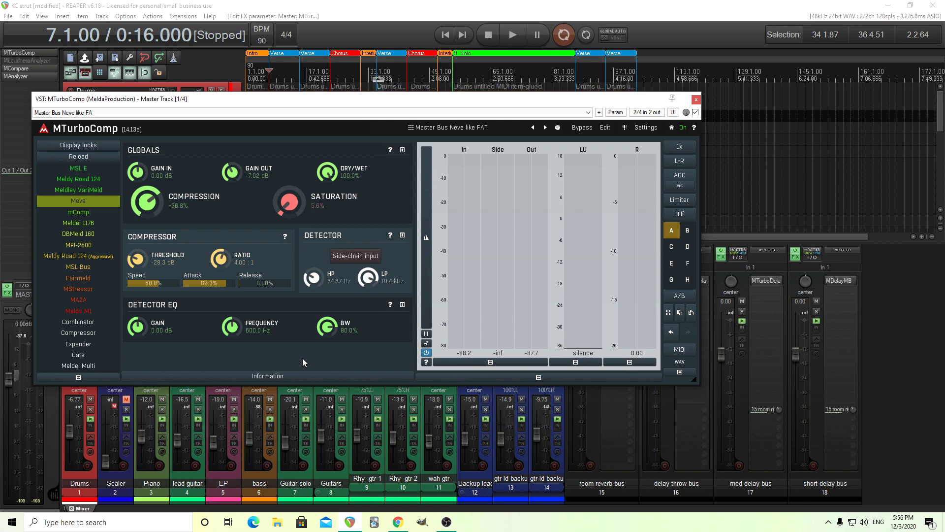
{"action": "left_click_drag", "start_coordinate": [492, 104], "coordinate": [583, 125]}
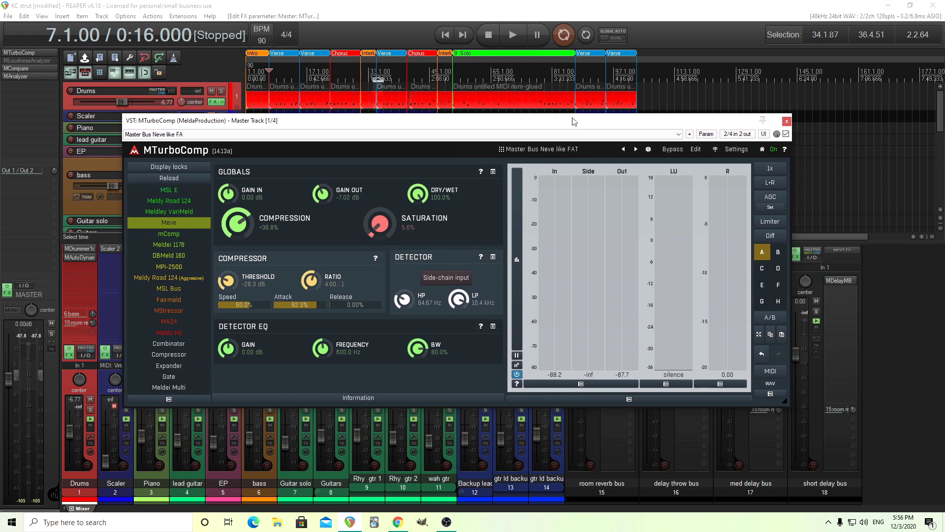
{"action": "left_click", "coordinate": [512, 35]}
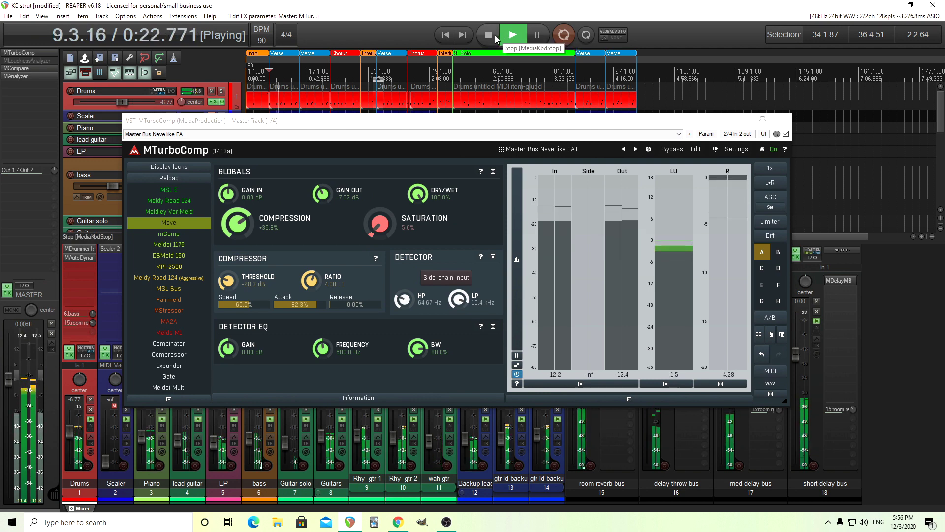
{"action": "left_click", "coordinate": [494, 35]}
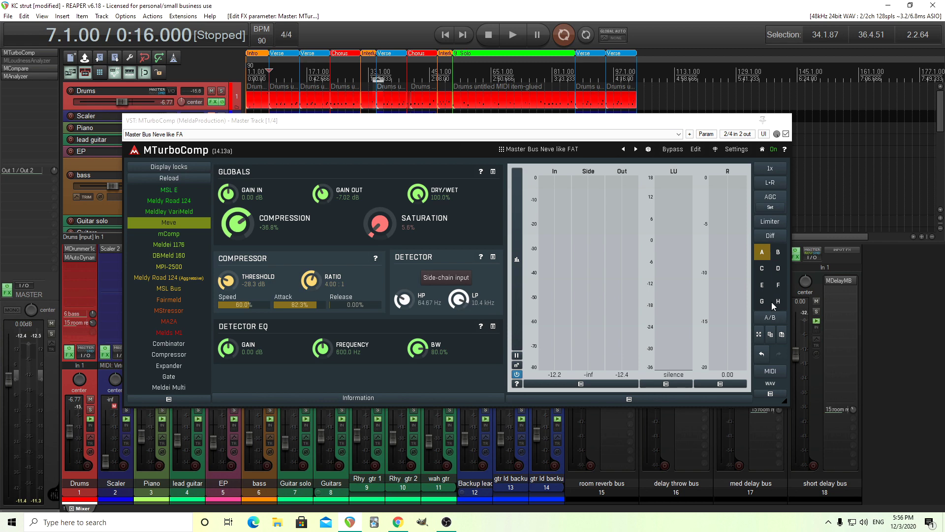
Load the Chari-Mu preset from Models into snapshot B and nudge the window down.
{"action": "left_click", "coordinate": [779, 253]}
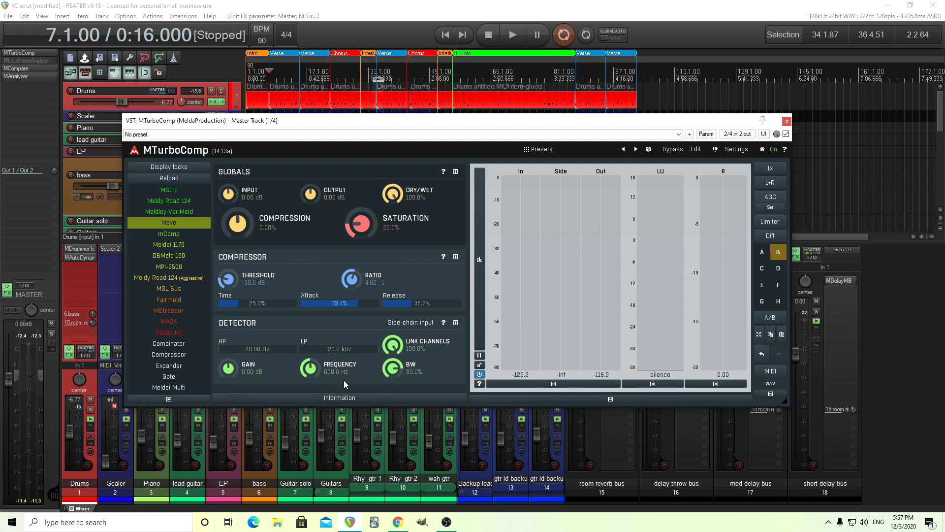
{"action": "left_click", "coordinate": [538, 152]}
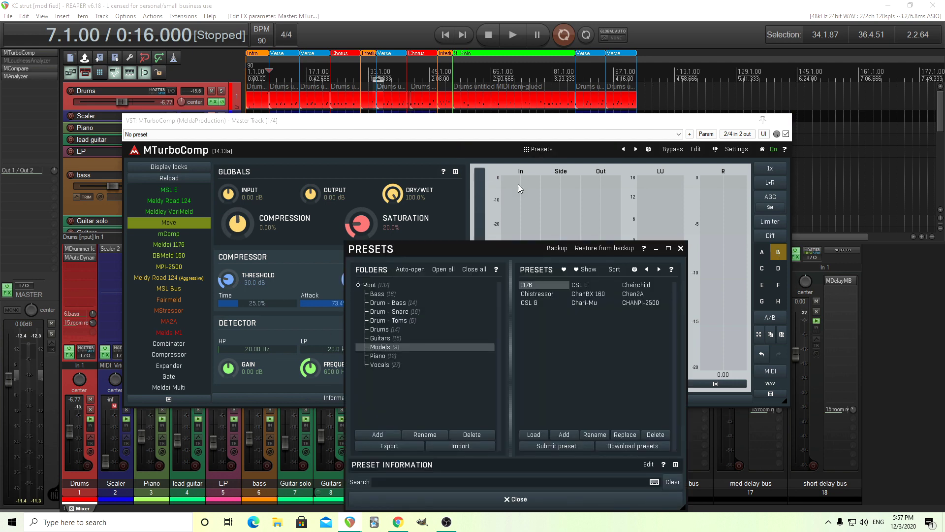
{"action": "left_click", "coordinate": [589, 303]}
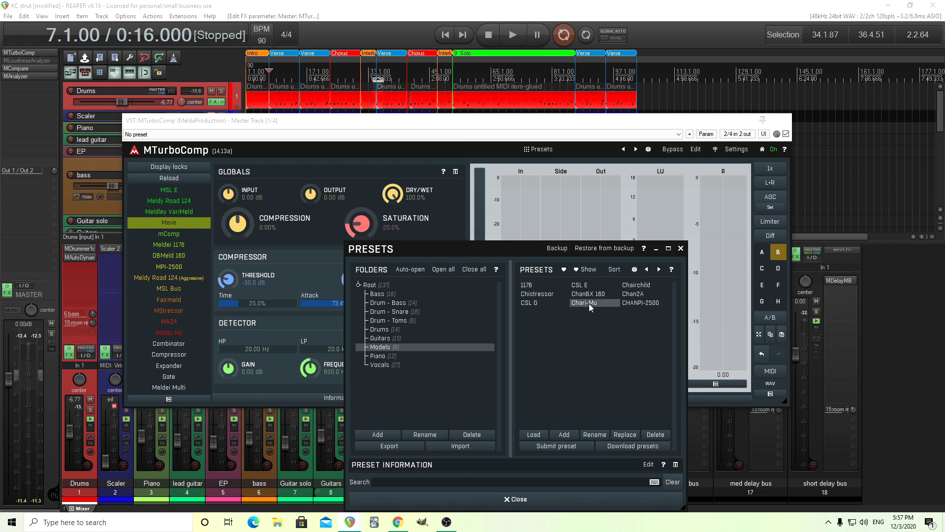
{"action": "left_click", "coordinate": [557, 499]}
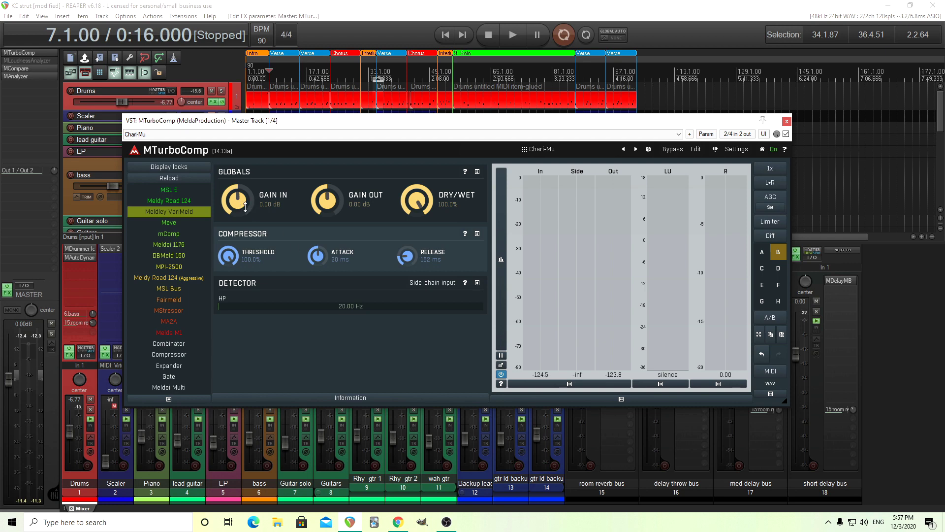
{"action": "left_click_drag", "start_coordinate": [444, 126], "coordinate": [444, 137]}
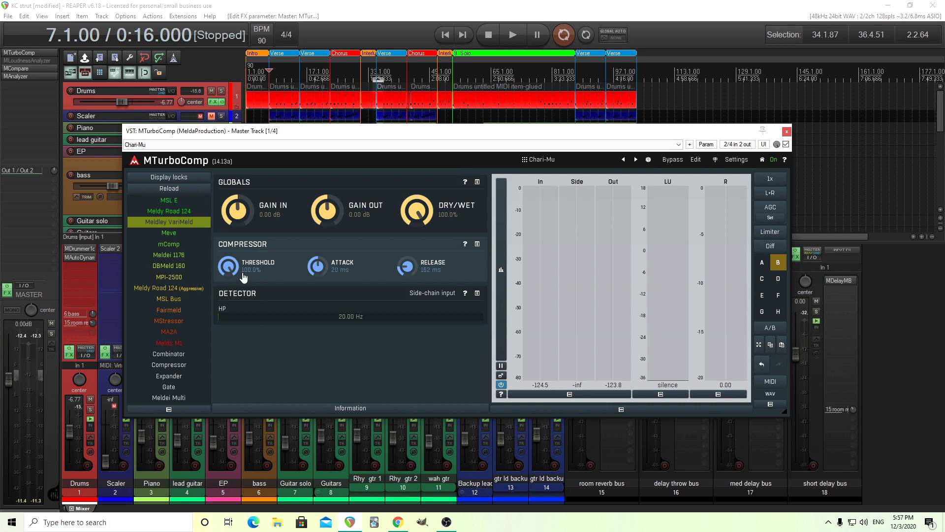
During playback, lower Chari-Mu's Gain Out to -1.76 dB and compare it against bypass.
{"action": "left_click", "coordinate": [512, 39]}
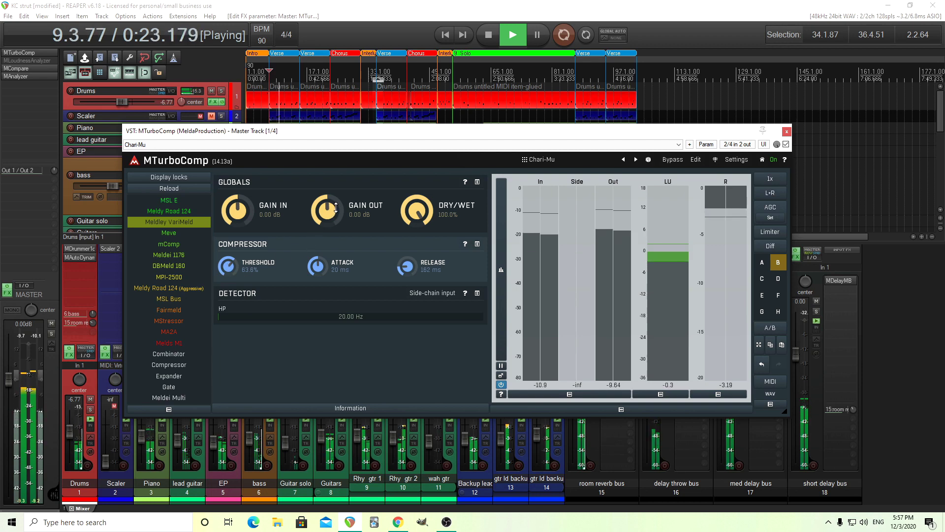
{"action": "left_click_drag", "start_coordinate": [335, 208], "coordinate": [336, 213]}
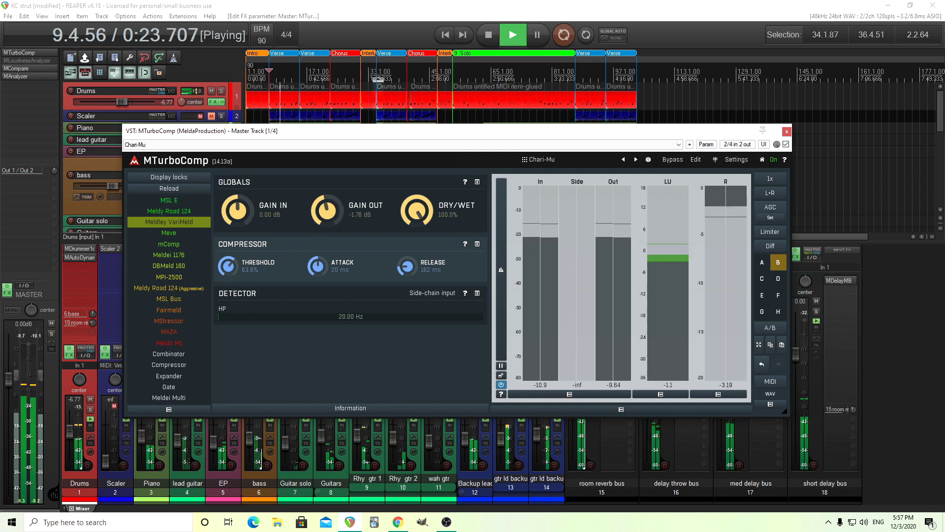
{"action": "left_click", "coordinate": [673, 160]}
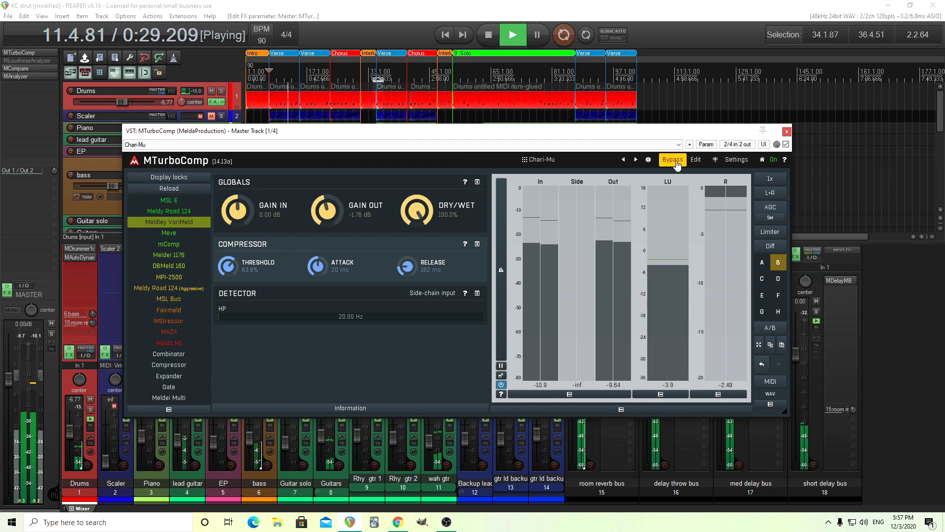
{"action": "left_click", "coordinate": [676, 164]}
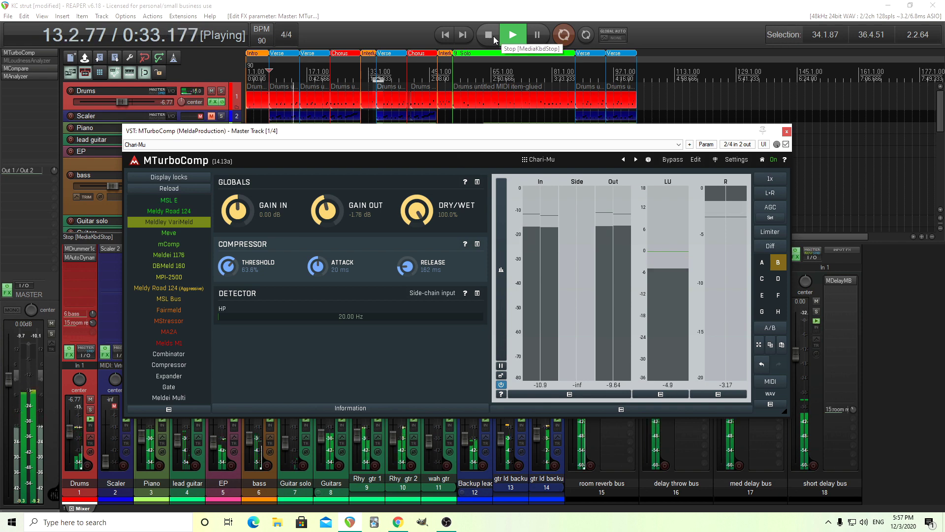
{"action": "left_click", "coordinate": [495, 38]}
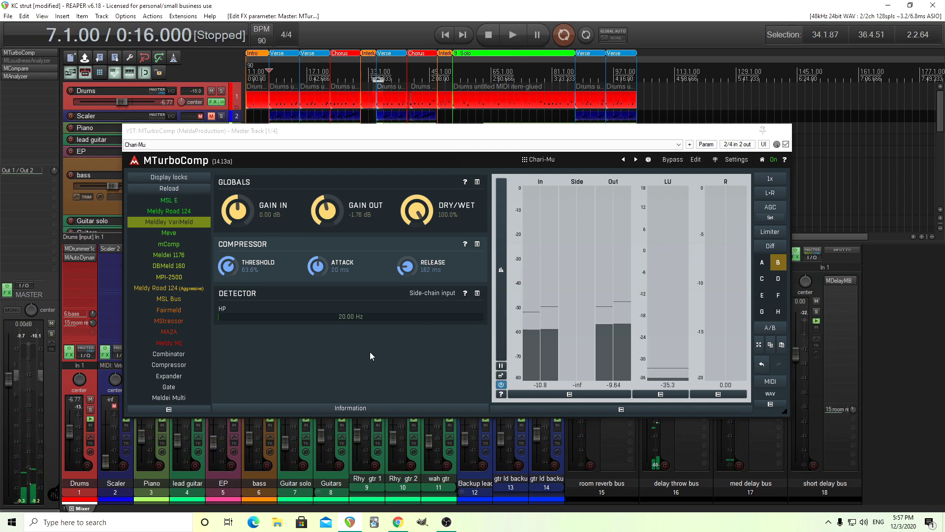
Load the Chairchild preset from the preset browser.
{"action": "left_click", "coordinate": [551, 159]}
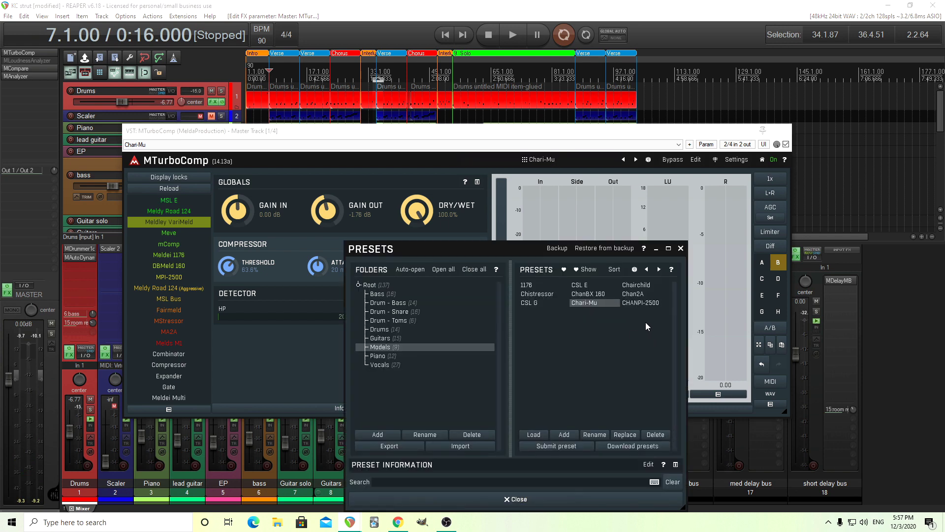
{"action": "left_click", "coordinate": [630, 285]}
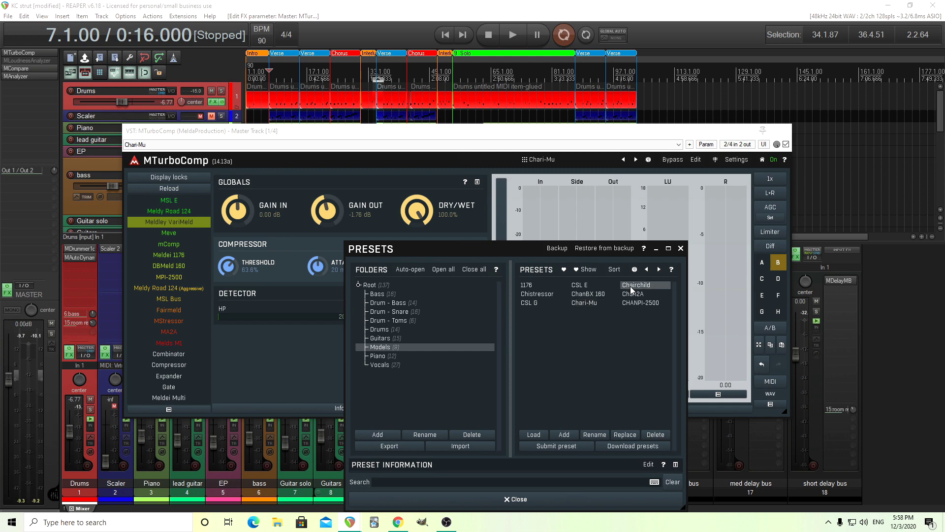
{"action": "left_click", "coordinate": [541, 498]}
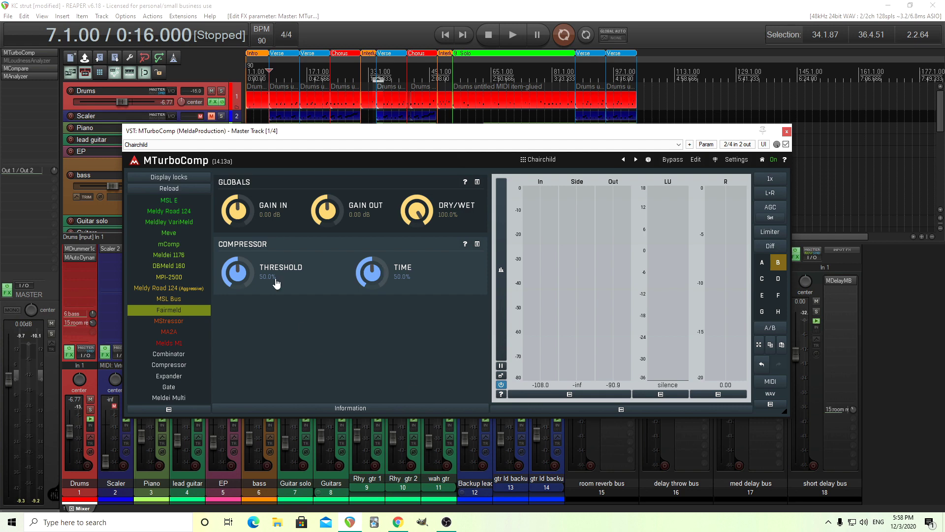
While playing, set Gain In to -9.60 dB and Gain Out to -2.72 dB, comparing against bypass.
{"action": "left_click", "coordinate": [513, 34]}
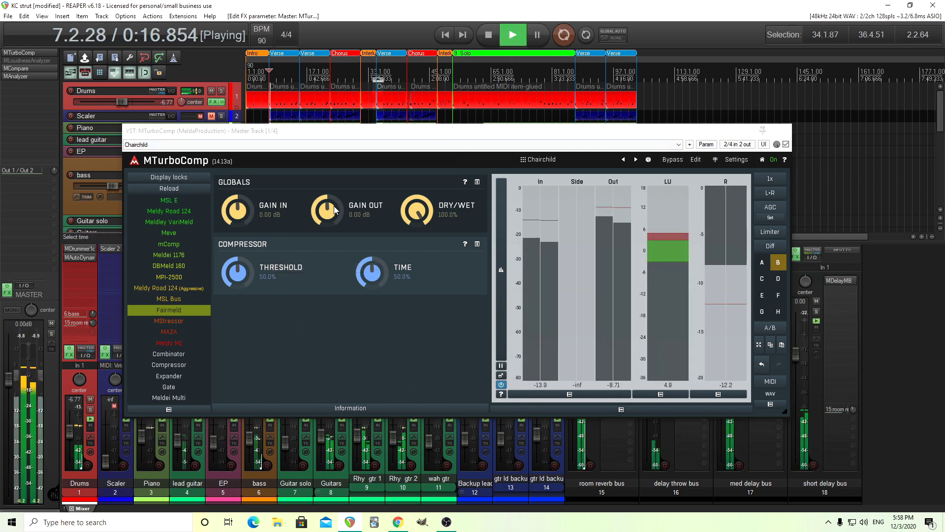
{"action": "left_click_drag", "start_coordinate": [237, 211], "coordinate": [237, 226]}
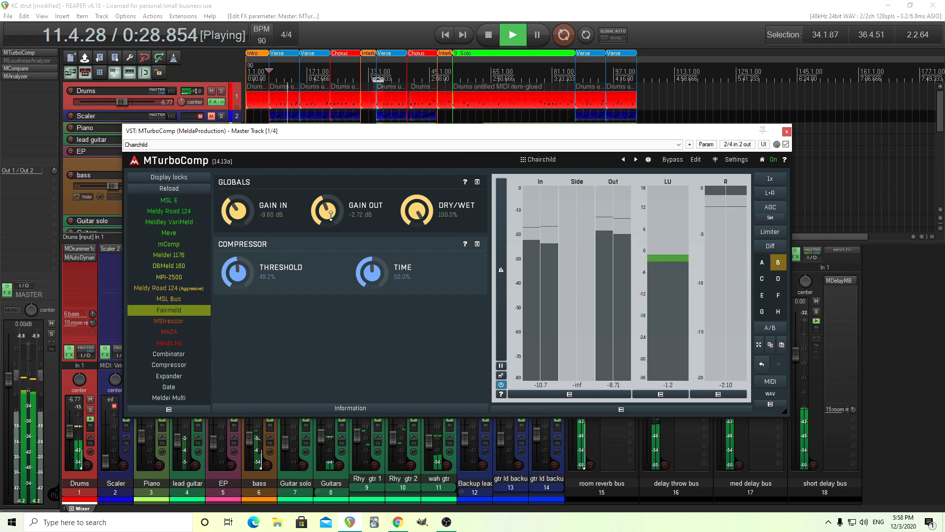
{"action": "left_click", "coordinate": [676, 162]}
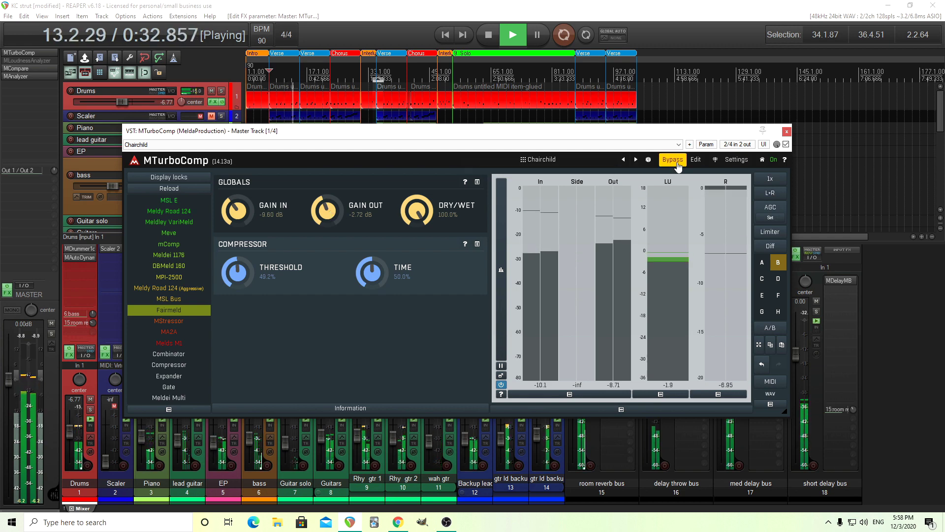
{"action": "left_click", "coordinate": [677, 163]}
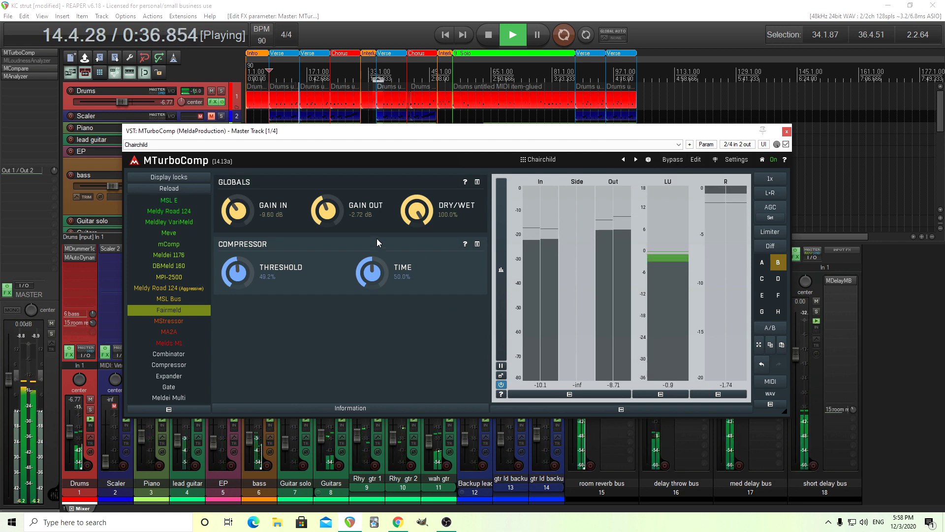
{"action": "left_click", "coordinate": [489, 37]}
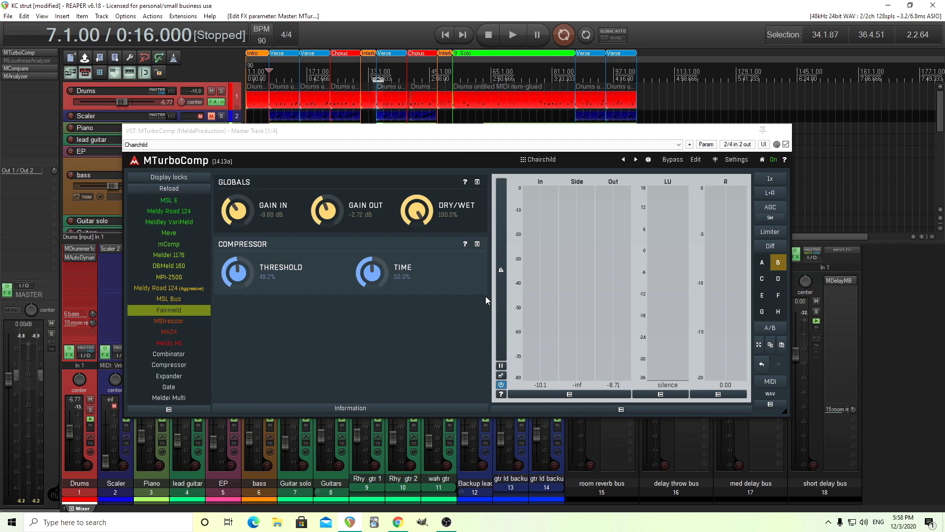
{"action": "left_click", "coordinate": [561, 158]}
{"action": "left_click", "coordinate": [590, 294]}
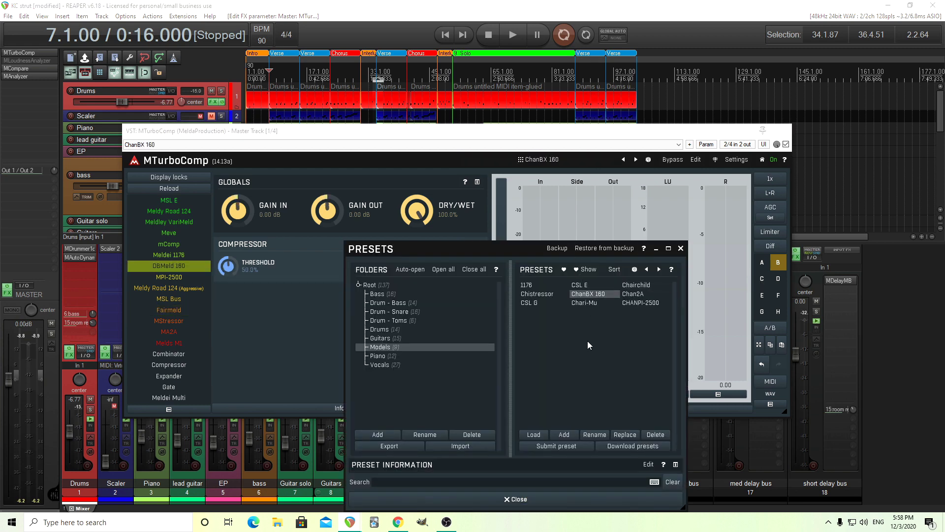
{"action": "left_click", "coordinate": [553, 500]}
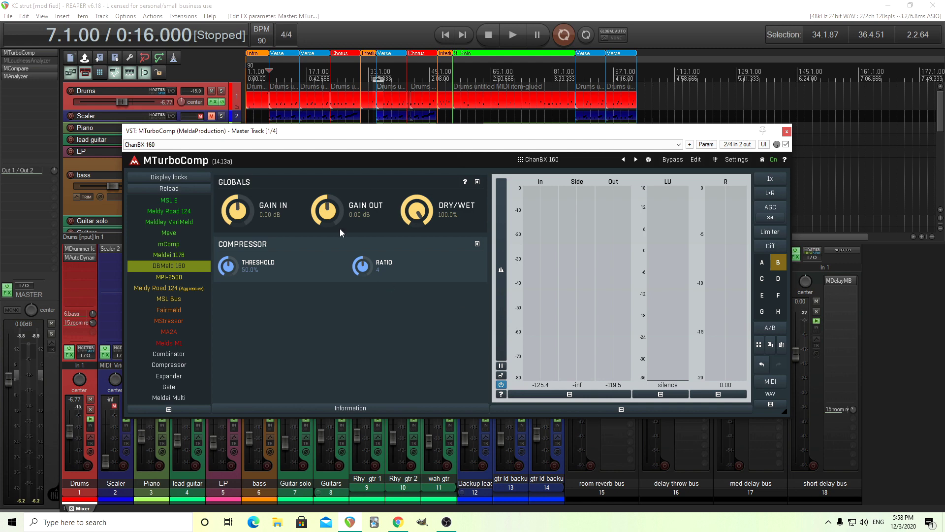
{"action": "left_click", "coordinate": [763, 280]}
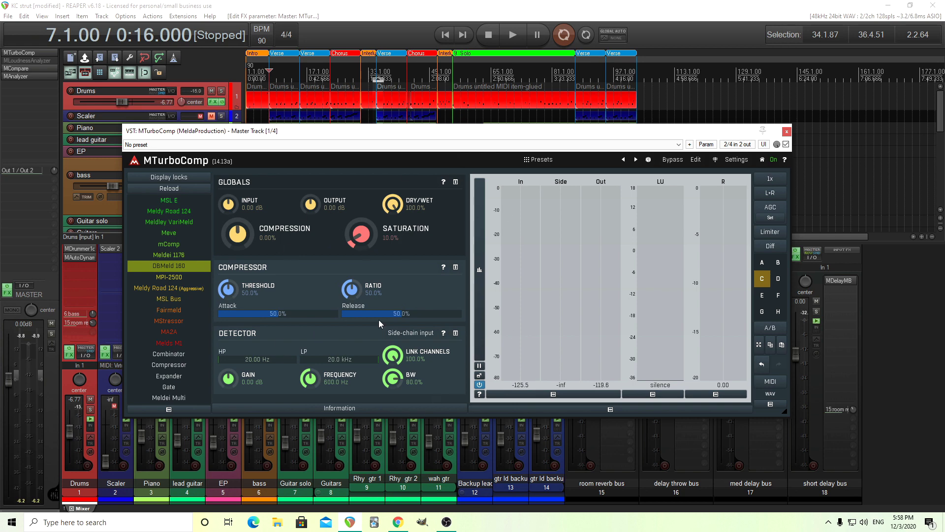
{"action": "left_click", "coordinate": [779, 263]}
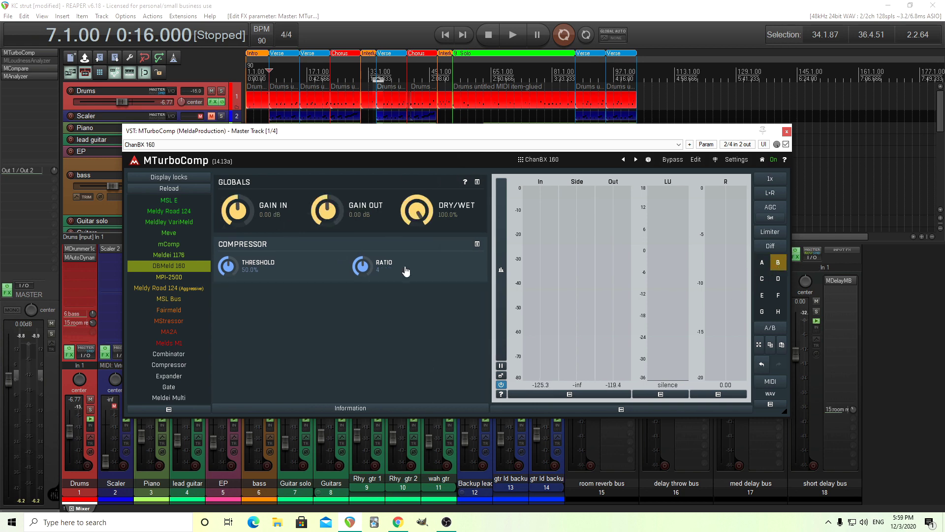
{"action": "left_click", "coordinate": [762, 279]}
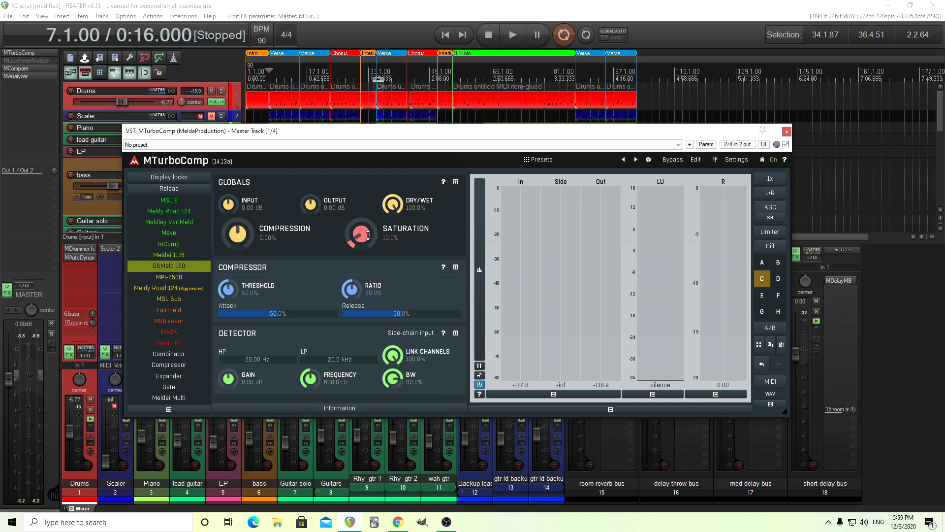
{"action": "left_click", "coordinate": [778, 263]}
{"action": "left_click", "coordinate": [762, 278]}
{"action": "left_click", "coordinate": [780, 264]}
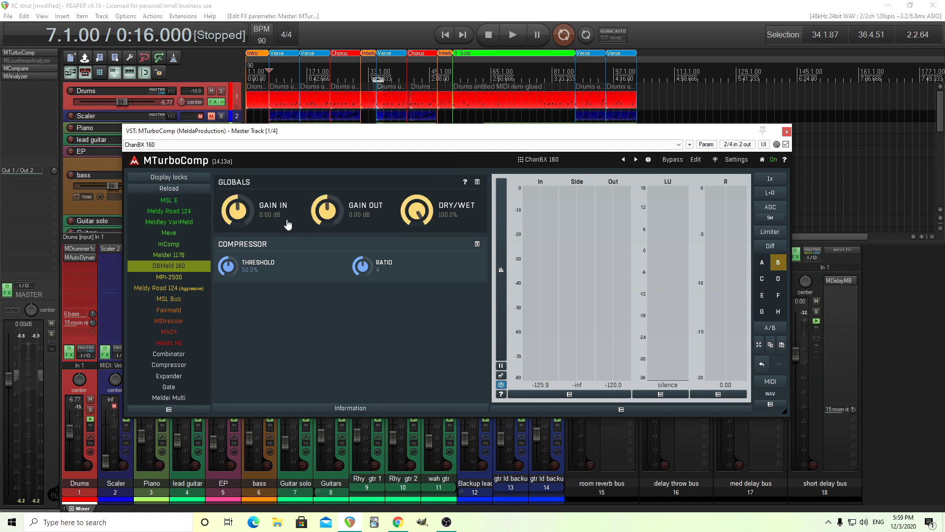
{"action": "left_click", "coordinate": [762, 281]}
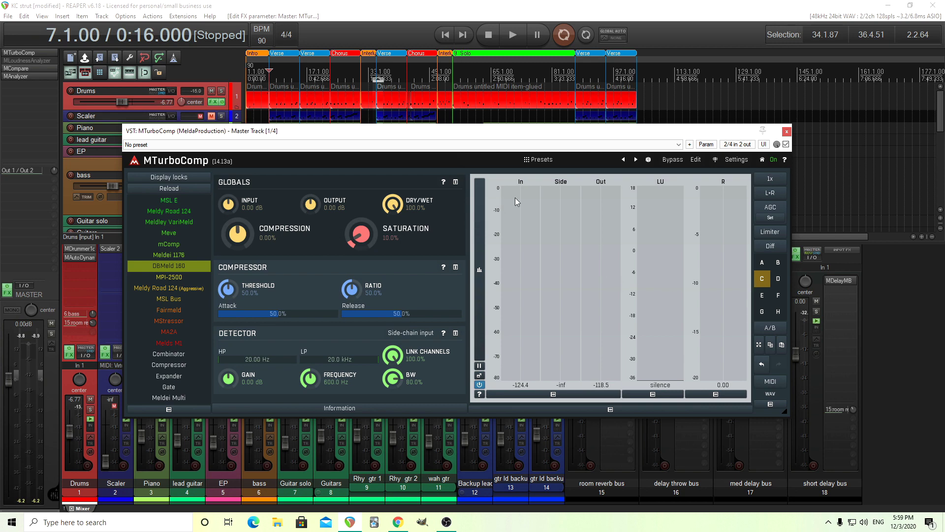
Turn off Visible for the Compression and Saturation multiparameters, then go back to the easy screen.
{"action": "left_click", "coordinate": [696, 159]}
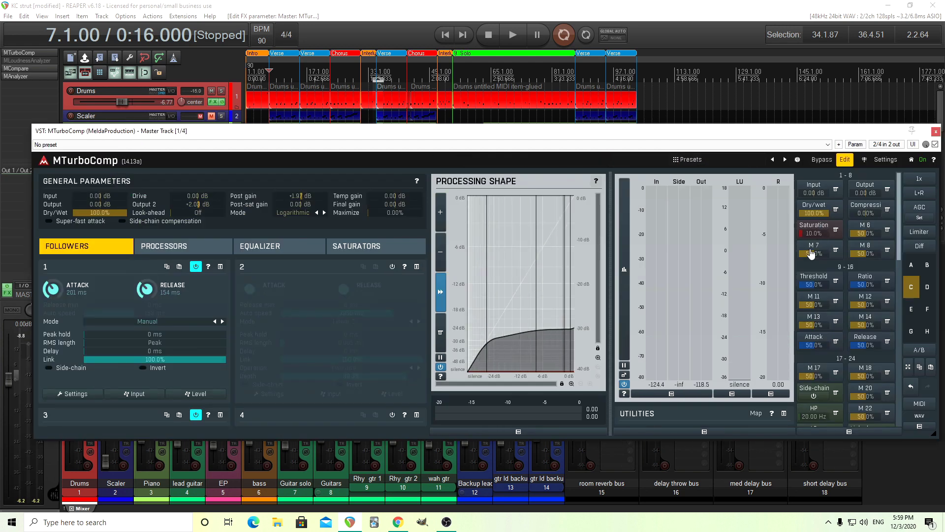
{"action": "left_click", "coordinate": [864, 209]}
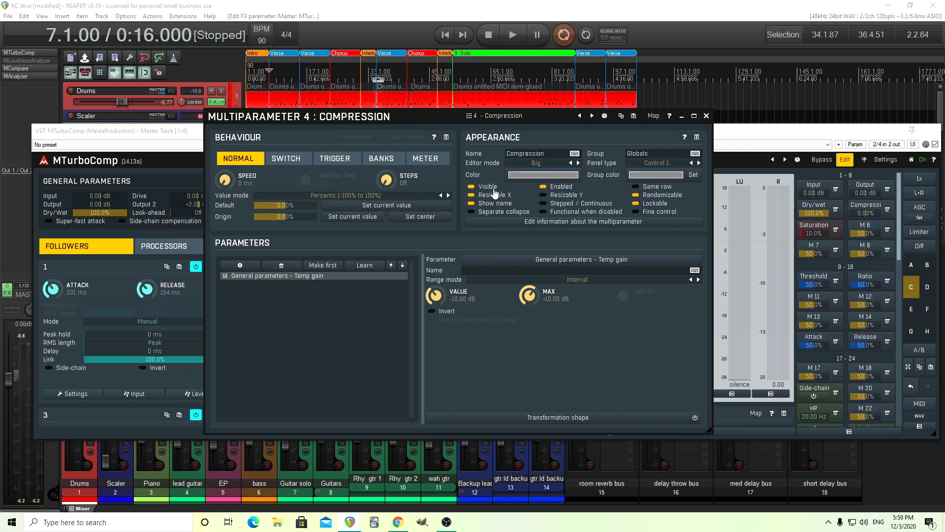
{"action": "left_click", "coordinate": [706, 116]}
{"action": "left_click", "coordinate": [836, 230]}
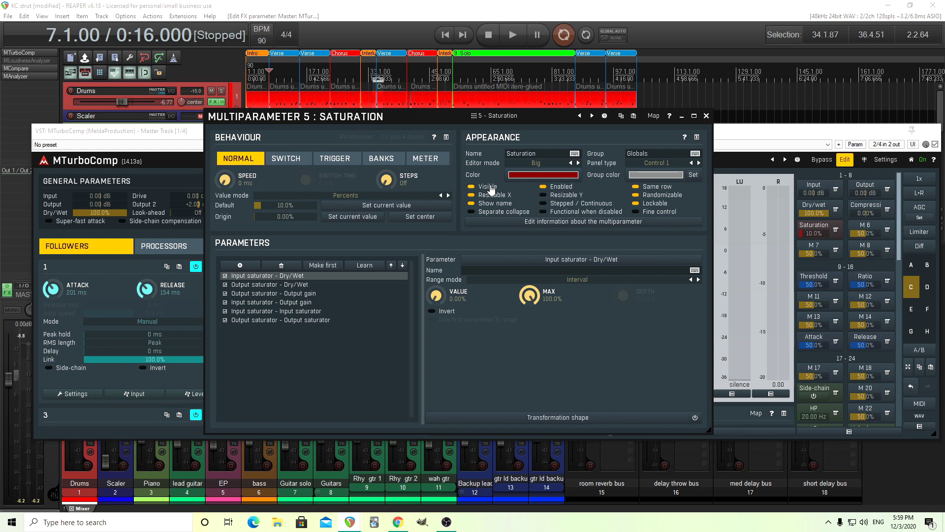
{"action": "left_click", "coordinate": [706, 116]}
{"action": "left_click", "coordinate": [845, 159]}
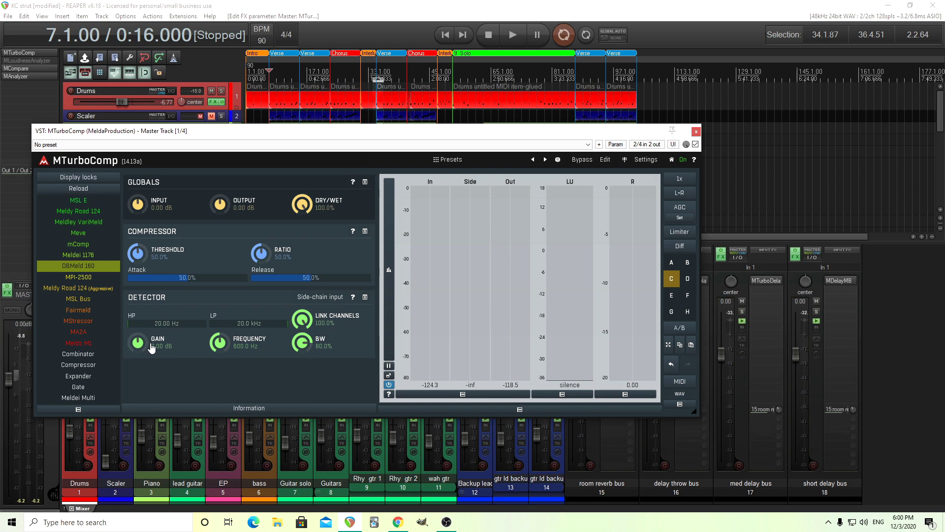
Compare slots D and C, then open the Side-chain multiparameter's menu in the editing view.
{"action": "left_click", "coordinate": [688, 279]}
{"action": "left_click", "coordinate": [671, 278]}
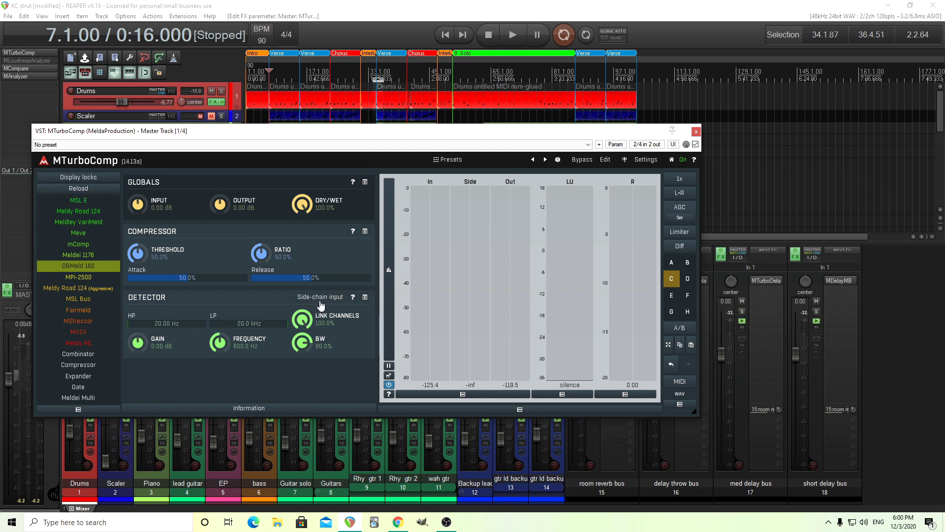
{"action": "left_click", "coordinate": [605, 159]}
{"action": "left_click_drag", "start_coordinate": [900, 256], "coordinate": [897, 301]}
{"action": "left_click", "coordinate": [835, 236]}
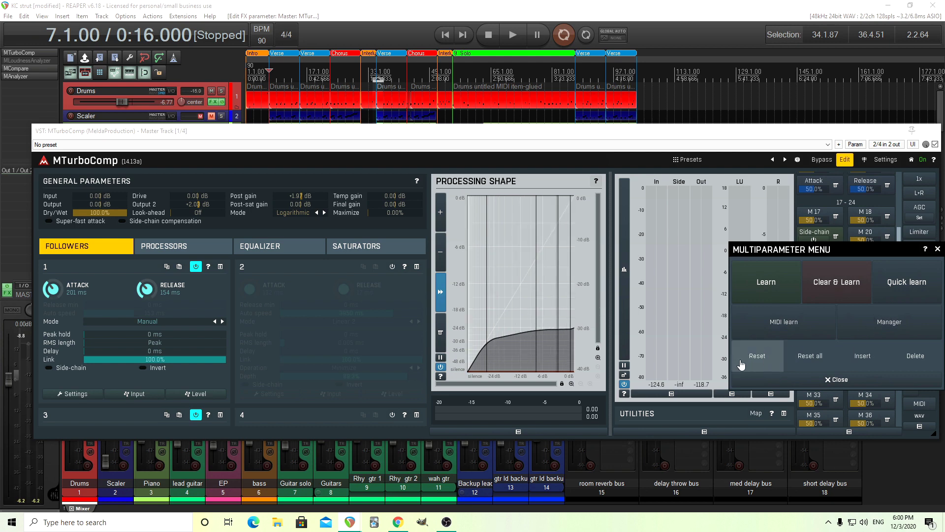
Reset Detector multiparameter rows 19–27 in the Manager and return to the easy screen.
{"action": "left_click", "coordinate": [889, 321]}
{"action": "scroll", "coordinate": [482, 308], "scroll_direction": "down", "scroll_amount": 4}
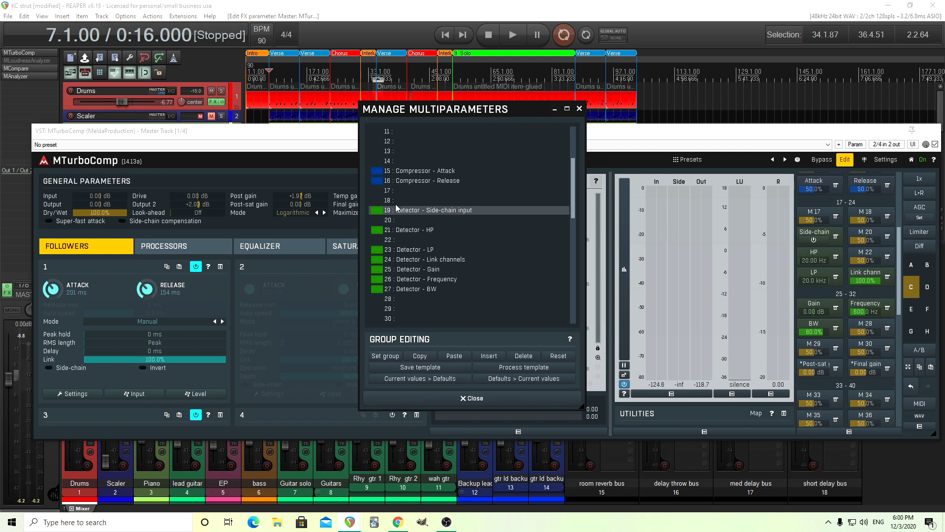
{"action": "left_click", "coordinate": [413, 289], "text": "shift"}
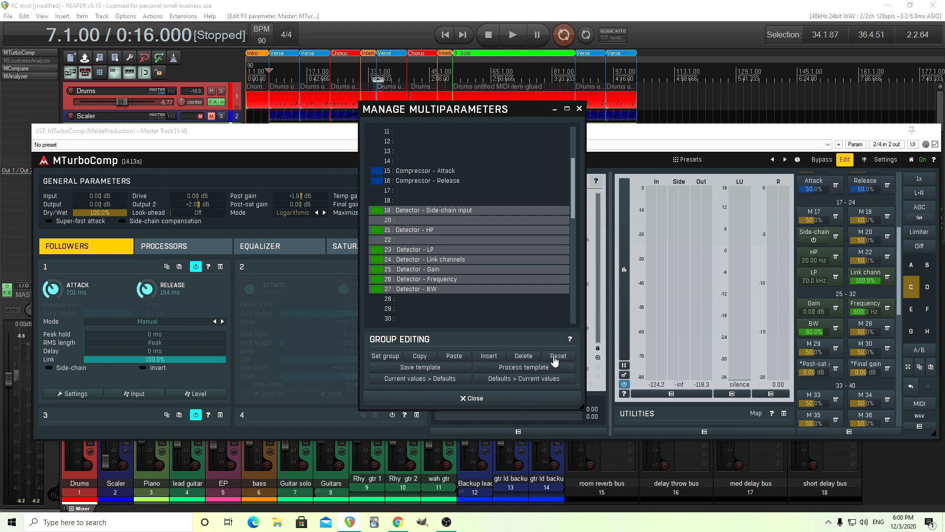
{"action": "left_click", "coordinate": [555, 361]}
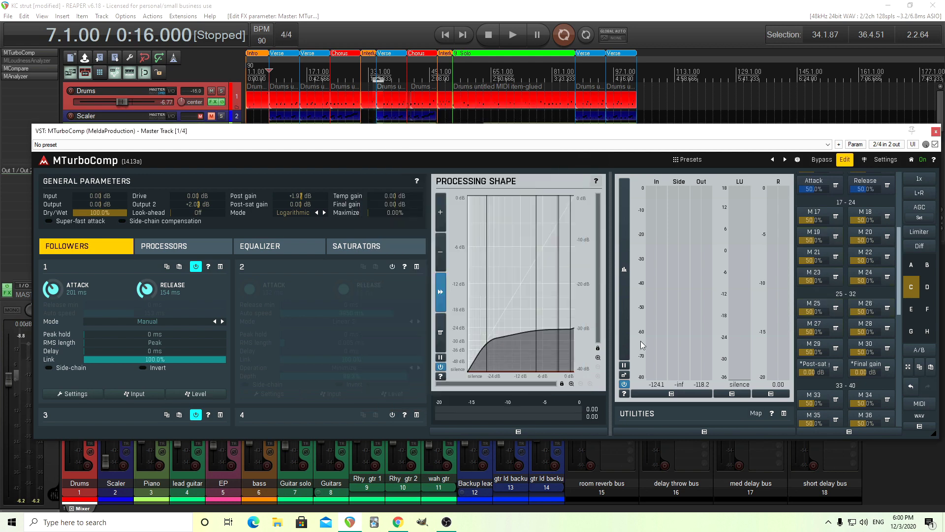
{"action": "left_click", "coordinate": [517, 401]}
{"action": "left_click", "coordinate": [841, 161]}
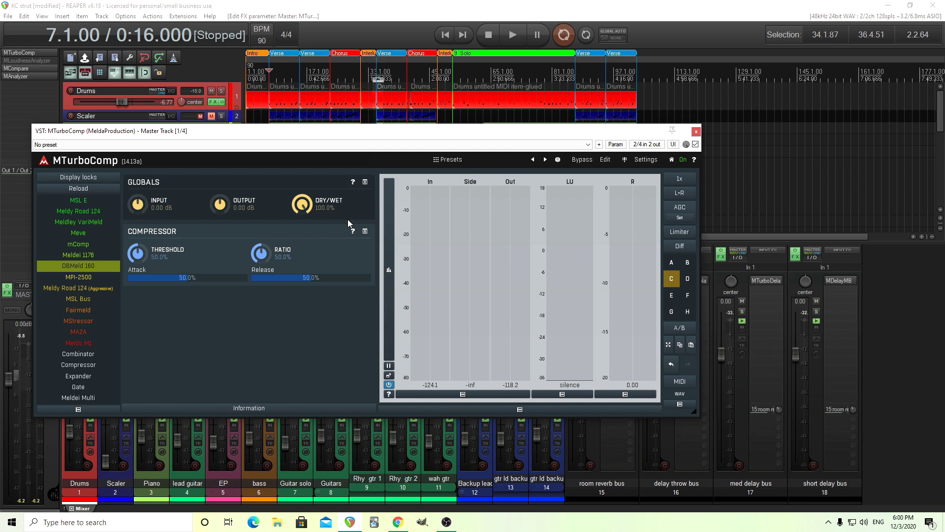
Compare slots B and C, then set the Input multiparameter's editor mode to Big.
{"action": "left_click", "coordinate": [687, 263]}
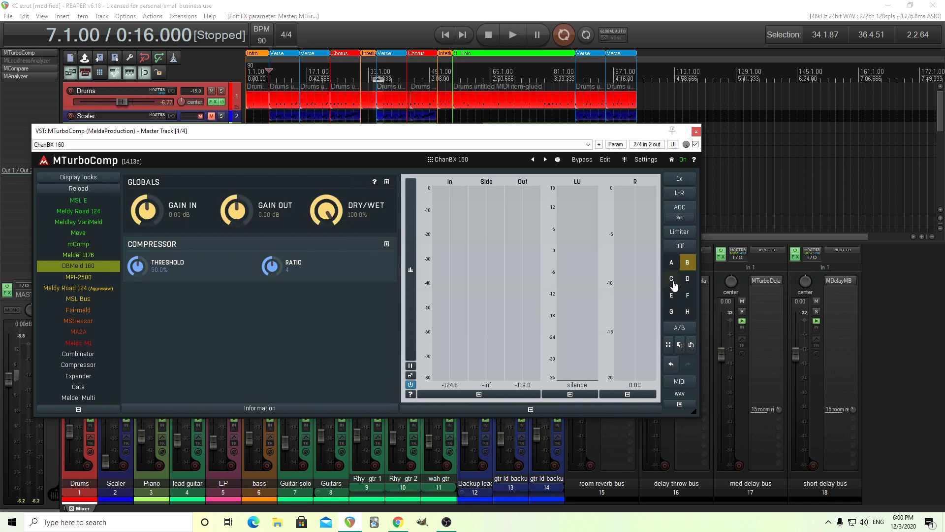
{"action": "left_click", "coordinate": [672, 279]}
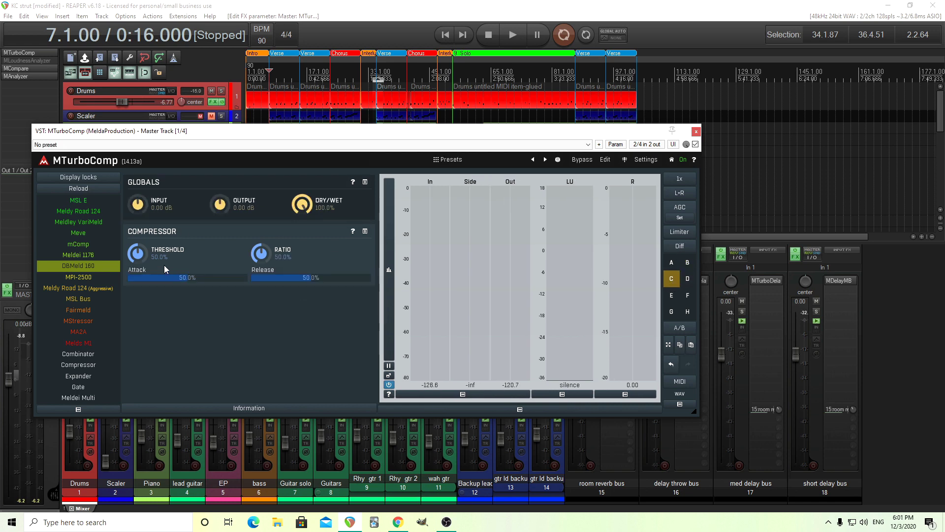
{"action": "left_click", "coordinate": [140, 210]}
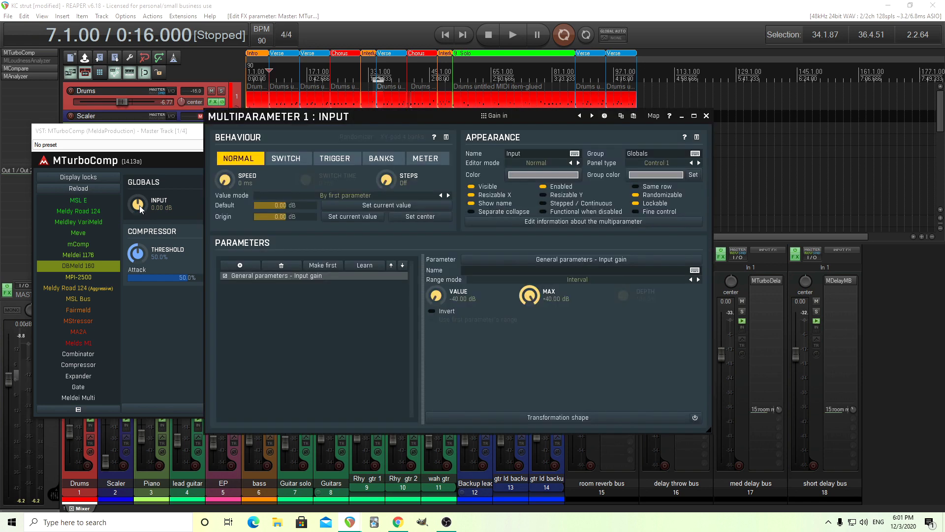
{"action": "left_click", "coordinate": [521, 163]}
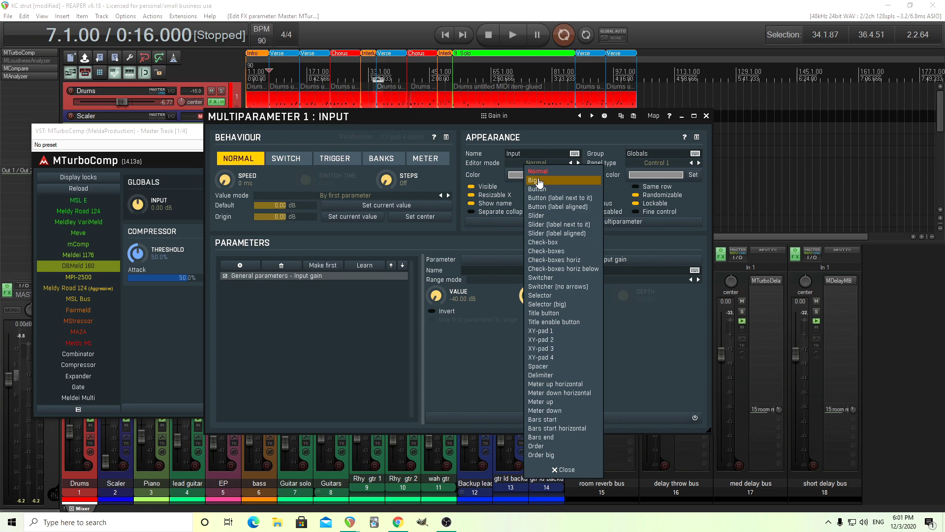
{"action": "left_click", "coordinate": [539, 180]}
{"action": "left_click", "coordinate": [706, 115]}
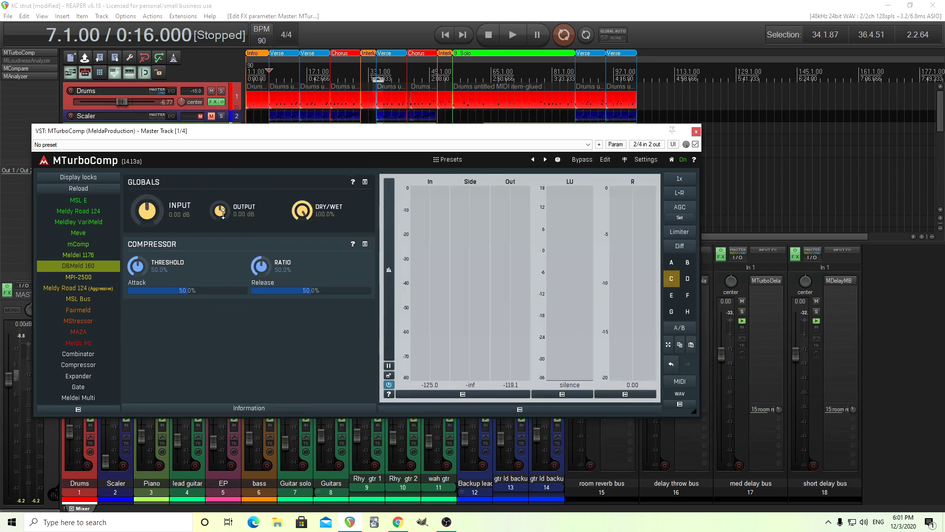
Set the Output and Dry/Wet multiparameters' editor modes to Big as well.
{"action": "left_click", "coordinate": [223, 213]}
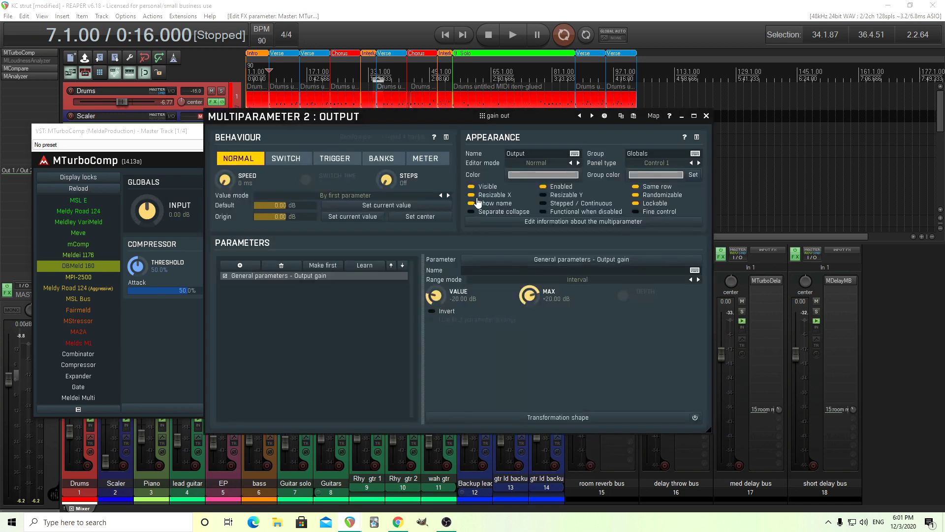
{"action": "left_click", "coordinate": [538, 164]}
{"action": "left_click", "coordinate": [567, 179]}
{"action": "left_click", "coordinate": [706, 116]}
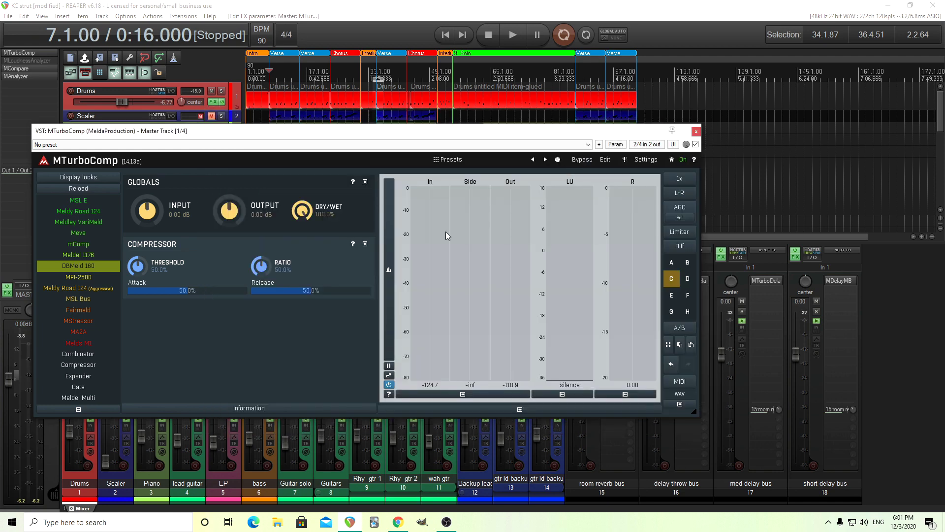
{"action": "left_click", "coordinate": [305, 212]}
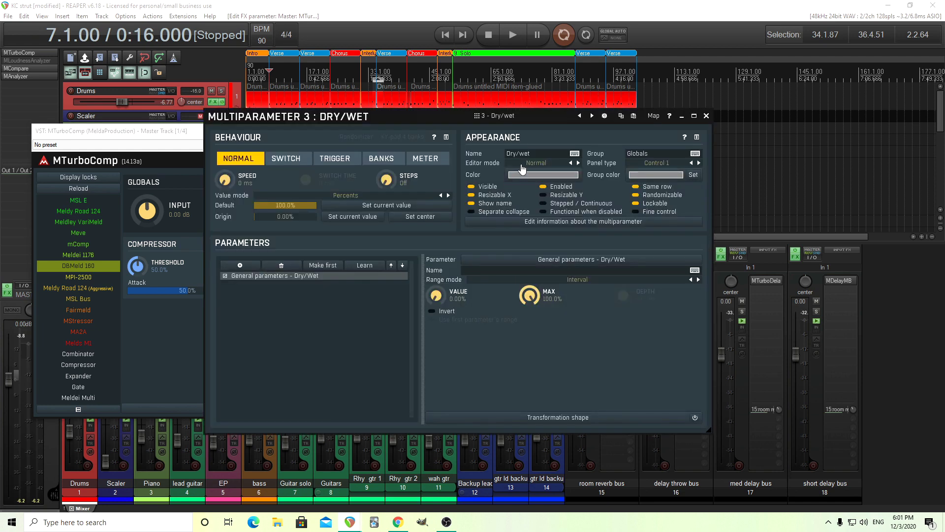
{"action": "left_click", "coordinate": [521, 164]}
{"action": "left_click", "coordinate": [537, 180]}
{"action": "left_click", "coordinate": [706, 115]}
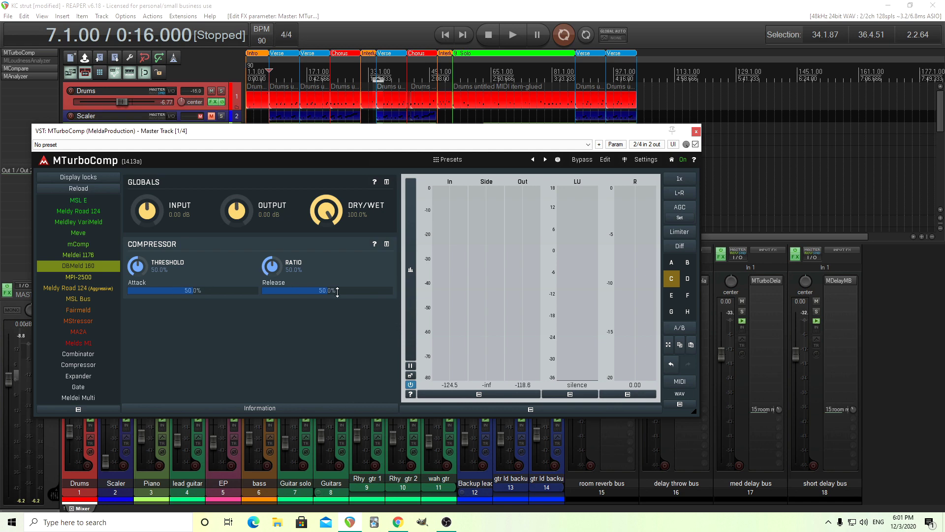
After comparing slots B and C, untick Visible in the Attack and Release multiparameter editors.
{"action": "left_click", "coordinate": [688, 265]}
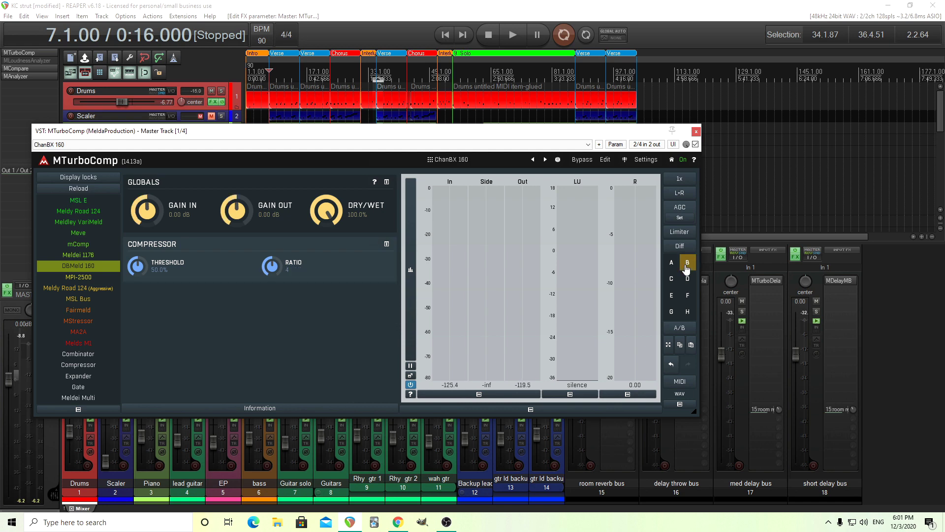
{"action": "left_click", "coordinate": [671, 279]}
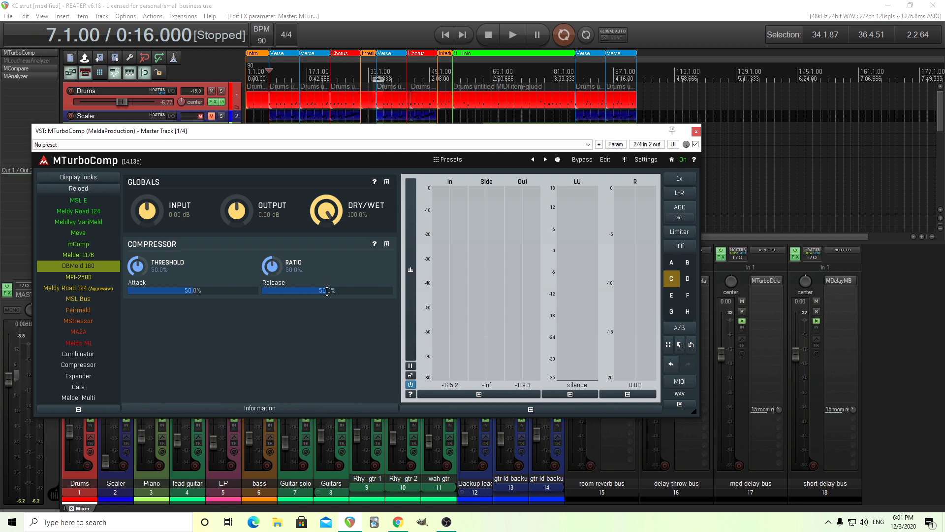
{"action": "double_click", "coordinate": [199, 291]}
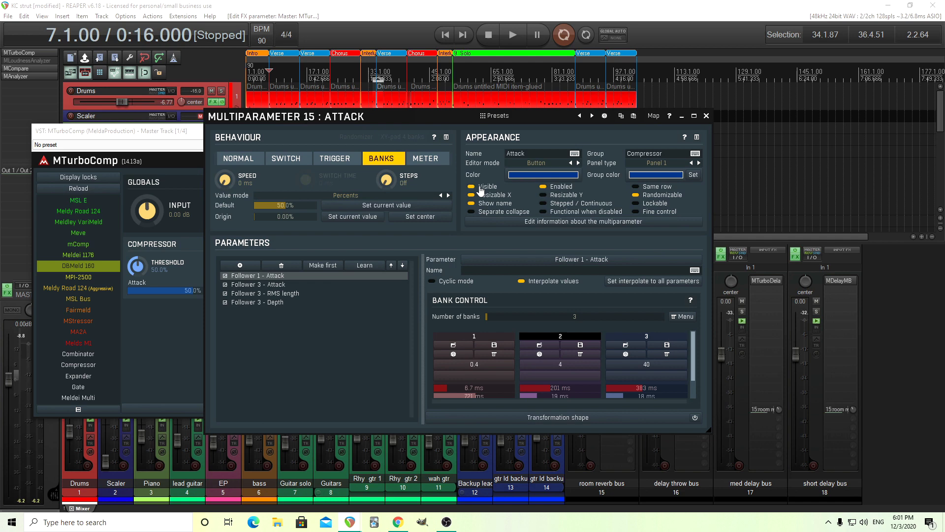
{"action": "left_click", "coordinate": [706, 115]}
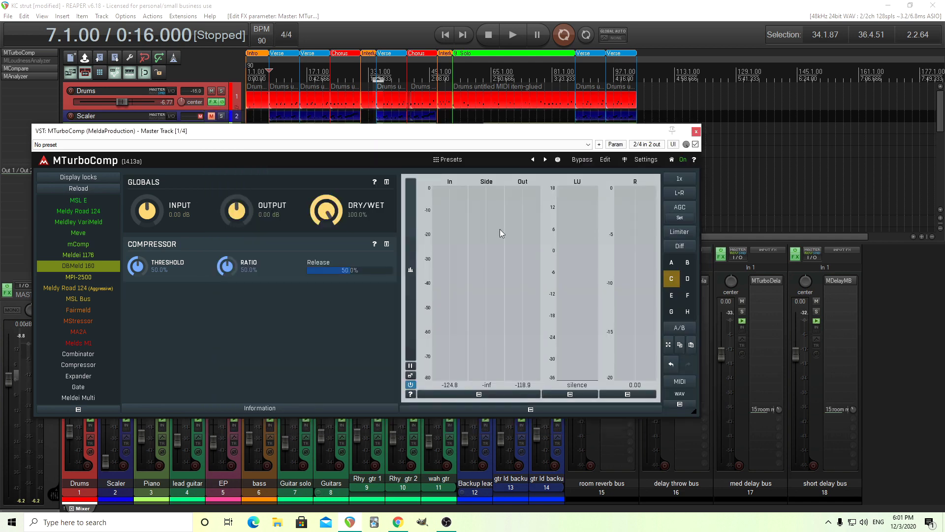
{"action": "double_click", "coordinate": [331, 270]}
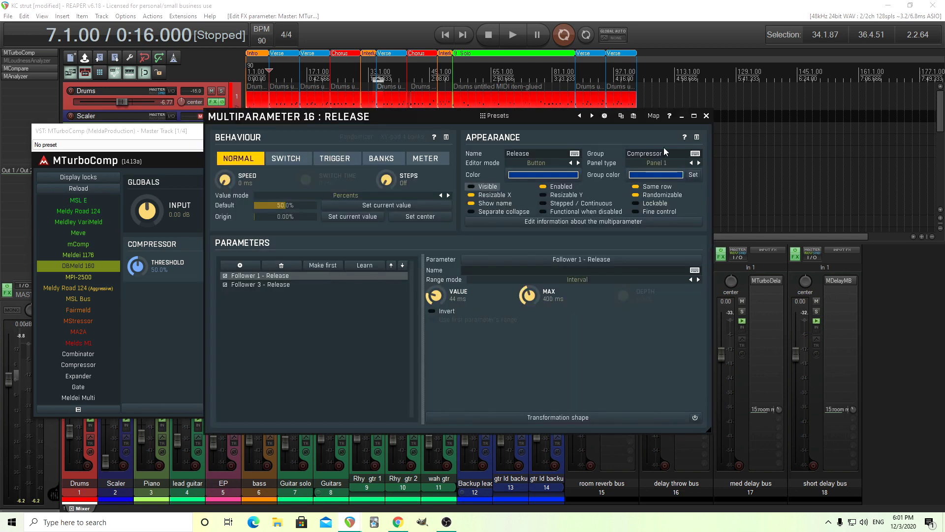
{"action": "left_click", "coordinate": [706, 116]}
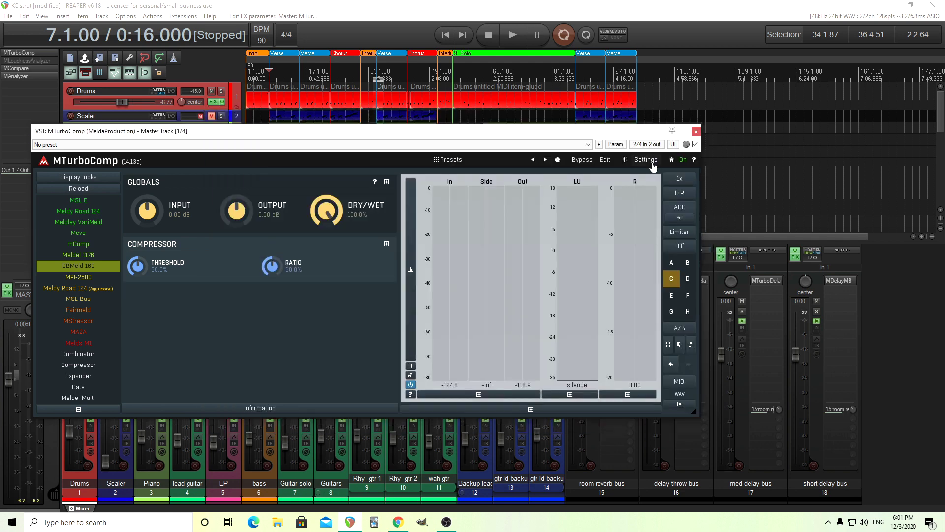
Assign Processor 1 - Ratio to the Ratio control, showing bank names 1.5, 2, 4, 8 and inf.
{"action": "left_click", "coordinate": [689, 266]}
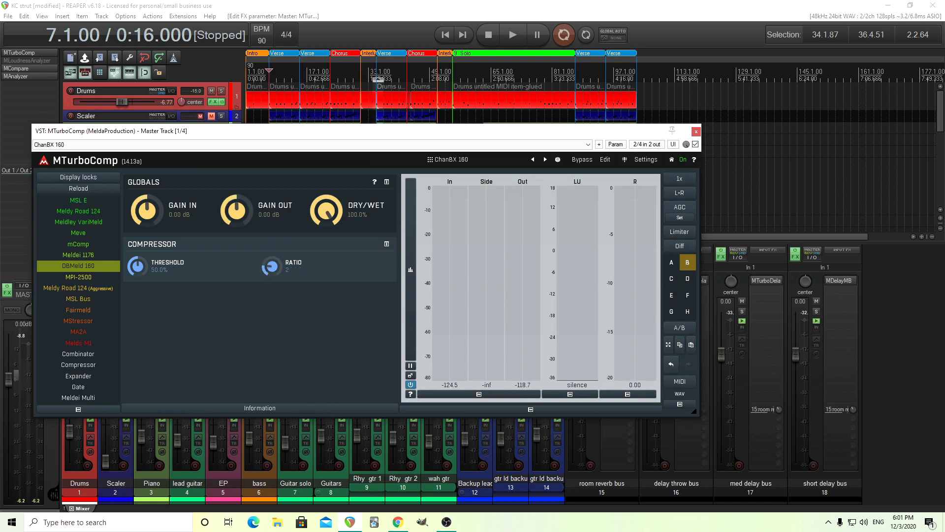
{"action": "scroll", "coordinate": [275, 266], "scroll_direction": "up", "scroll_amount": 2}
{"action": "left_click", "coordinate": [274, 266]}
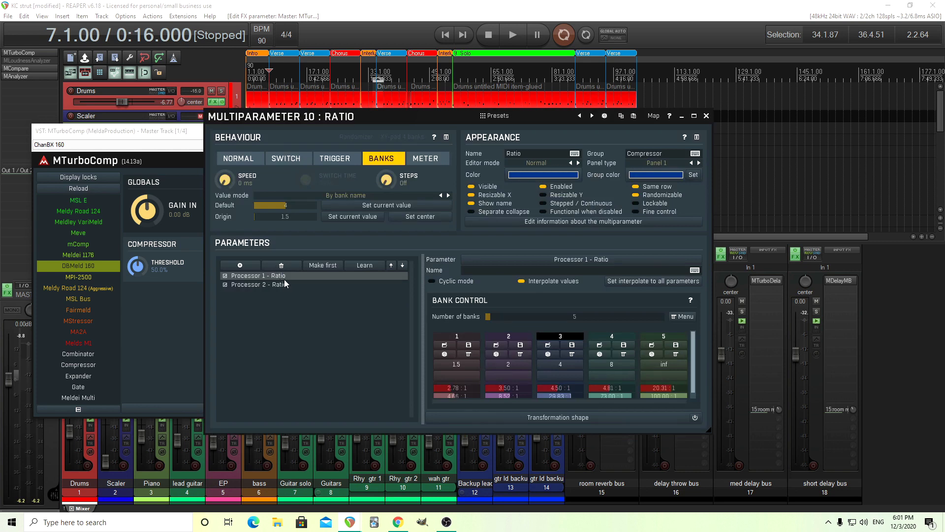
{"action": "scroll", "coordinate": [687, 379], "scroll_direction": "down", "scroll_amount": 1}
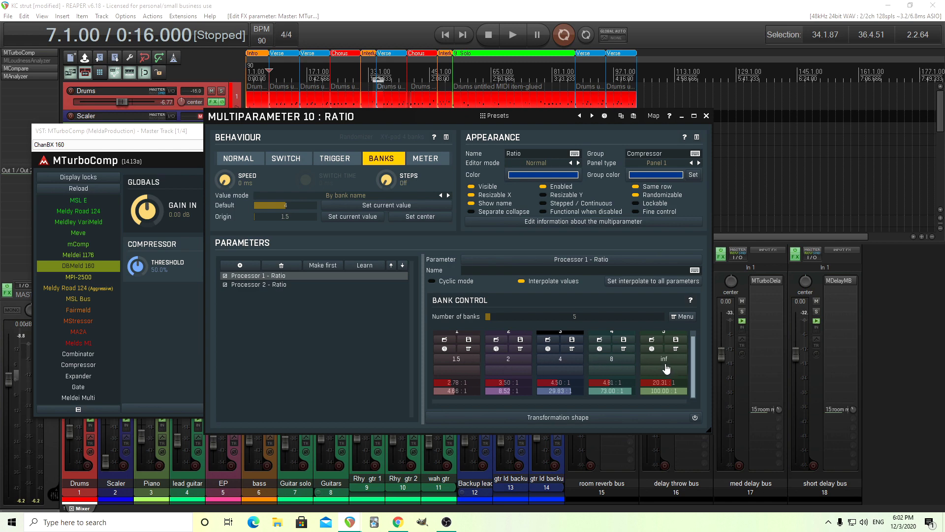
{"action": "left_click", "coordinate": [303, 286]}
{"action": "left_click", "coordinate": [299, 277]}
{"action": "left_click", "coordinate": [302, 285]}
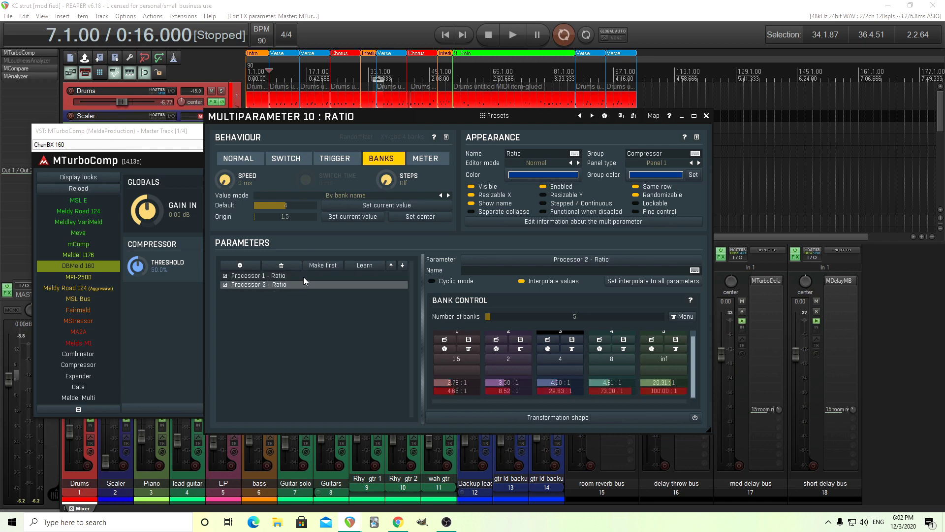
{"action": "left_click", "coordinate": [303, 276]}
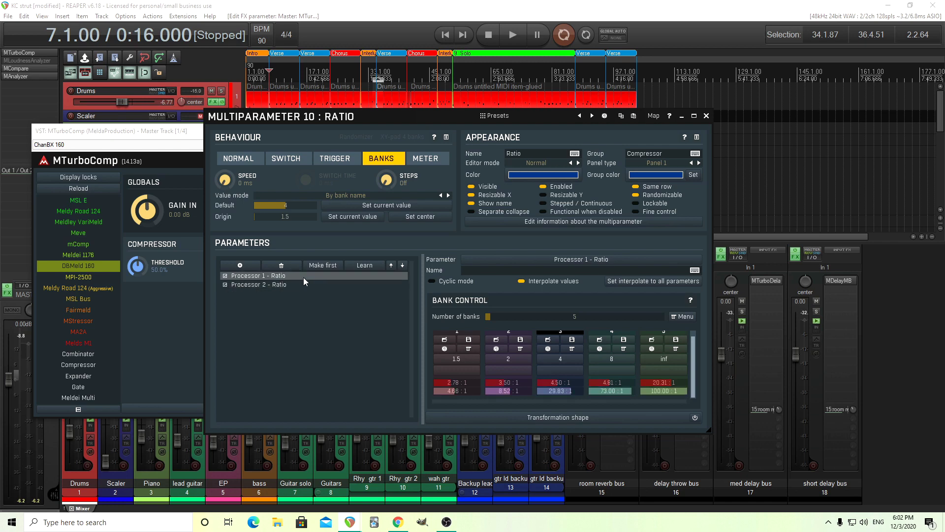
{"action": "left_click", "coordinate": [330, 285]}
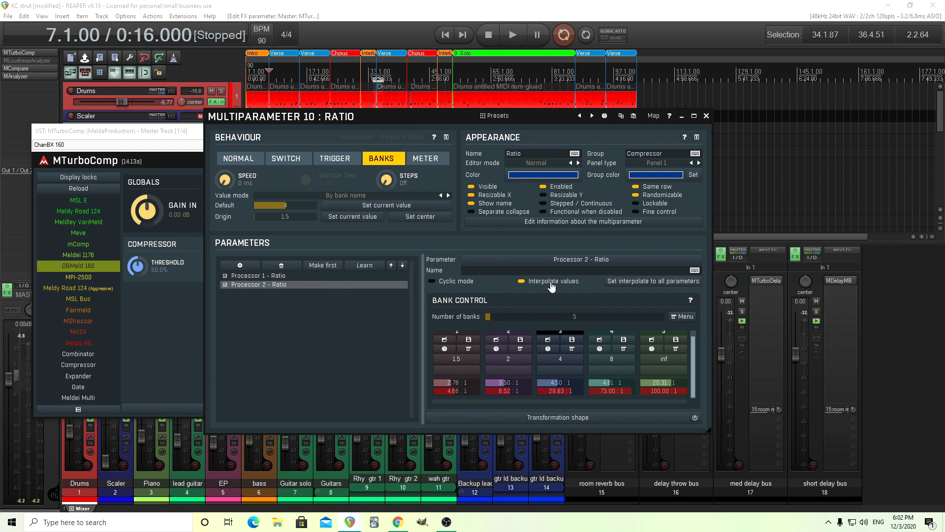
{"action": "left_click", "coordinate": [318, 277]}
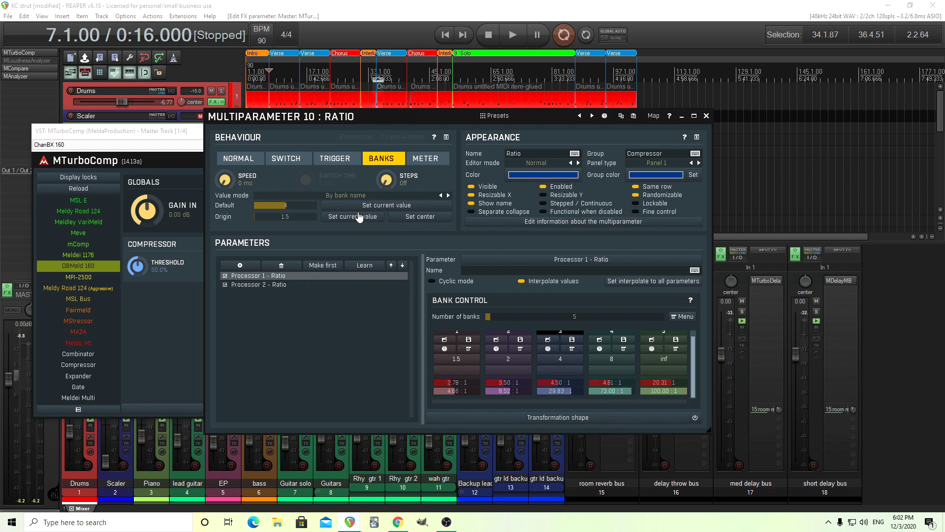
{"action": "left_click", "coordinate": [347, 196]}
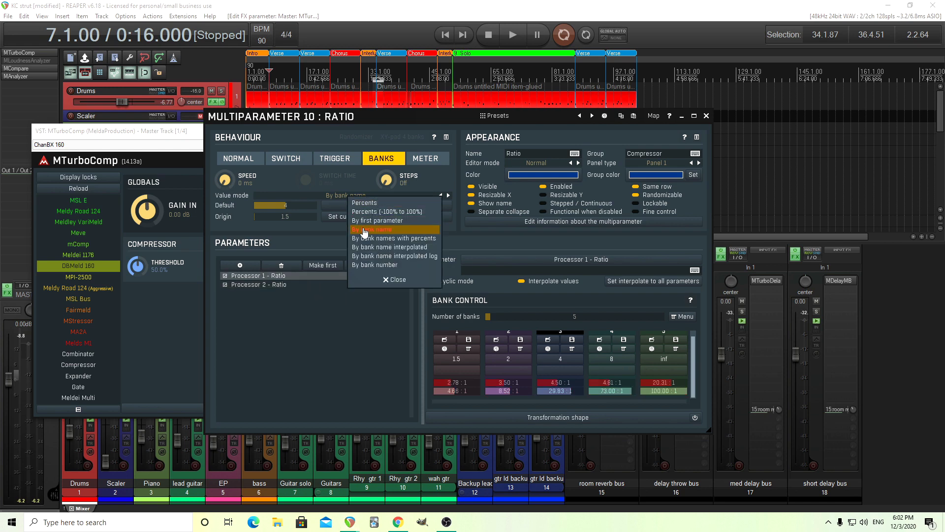
Switch to empty comparison slot C and set Ratio's value mode to By bank name.
{"action": "left_click", "coordinate": [705, 119]}
{"action": "left_click", "coordinate": [706, 119]}
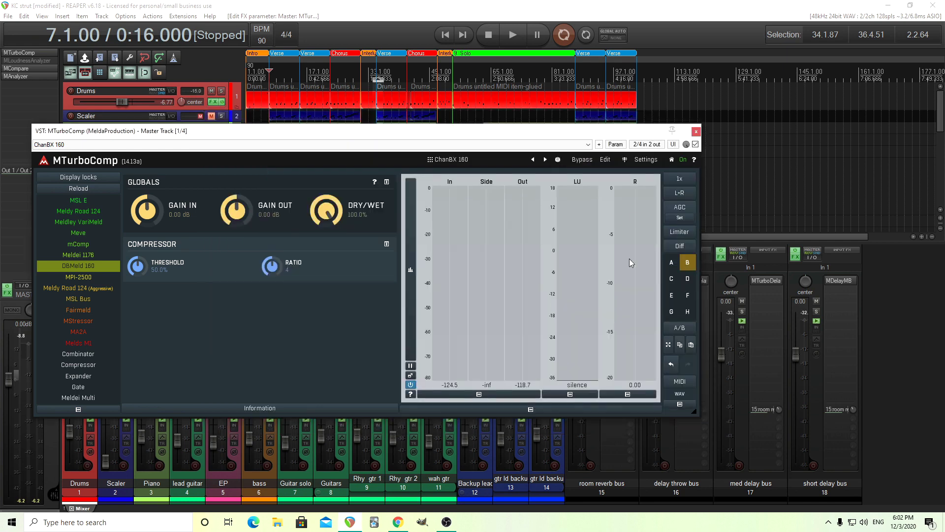
{"action": "left_click", "coordinate": [674, 283]}
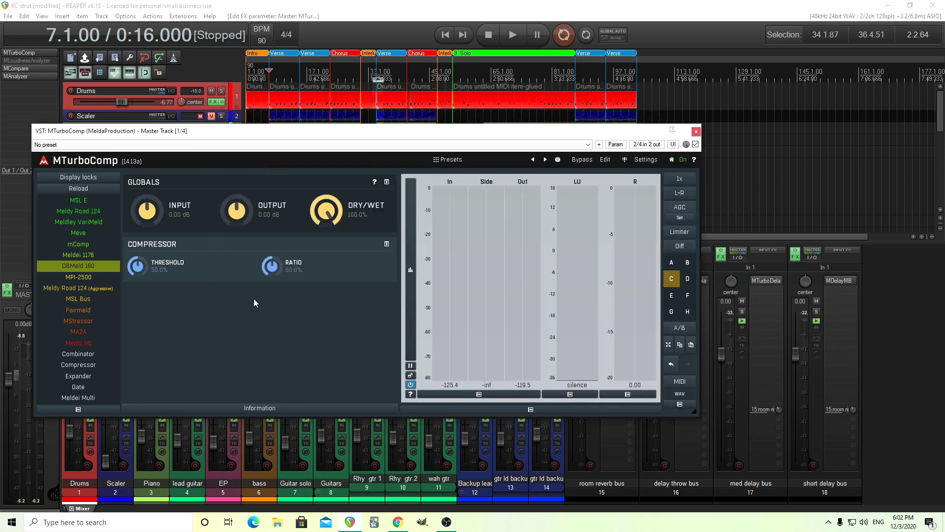
{"action": "left_click", "coordinate": [270, 267]}
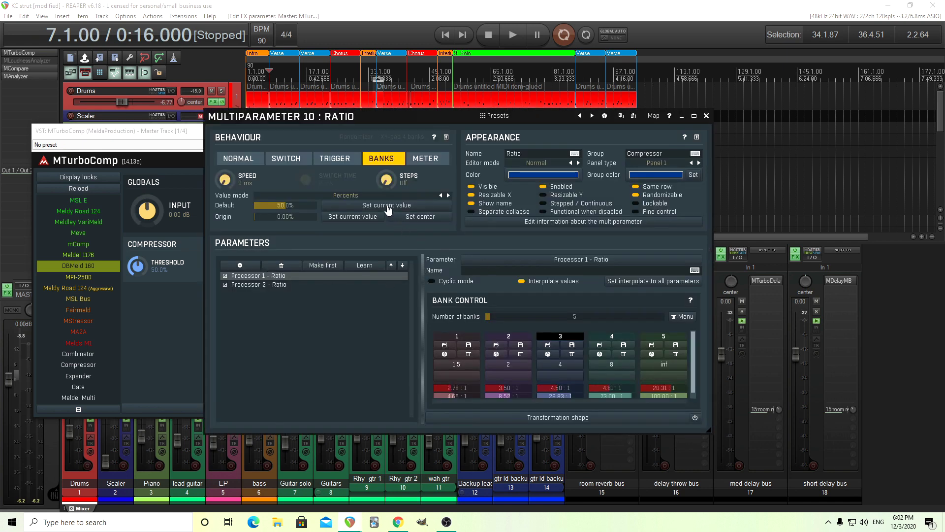
{"action": "left_click", "coordinate": [363, 196]}
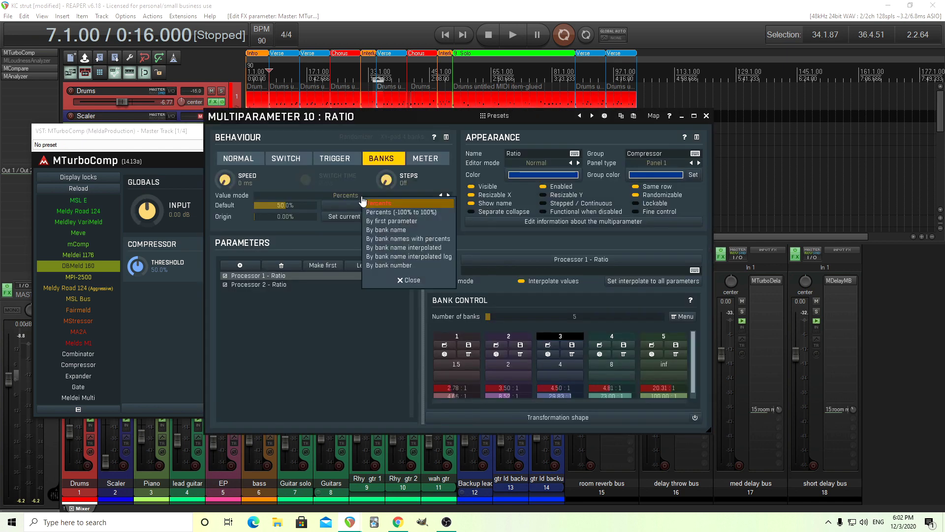
{"action": "left_click", "coordinate": [414, 230]}
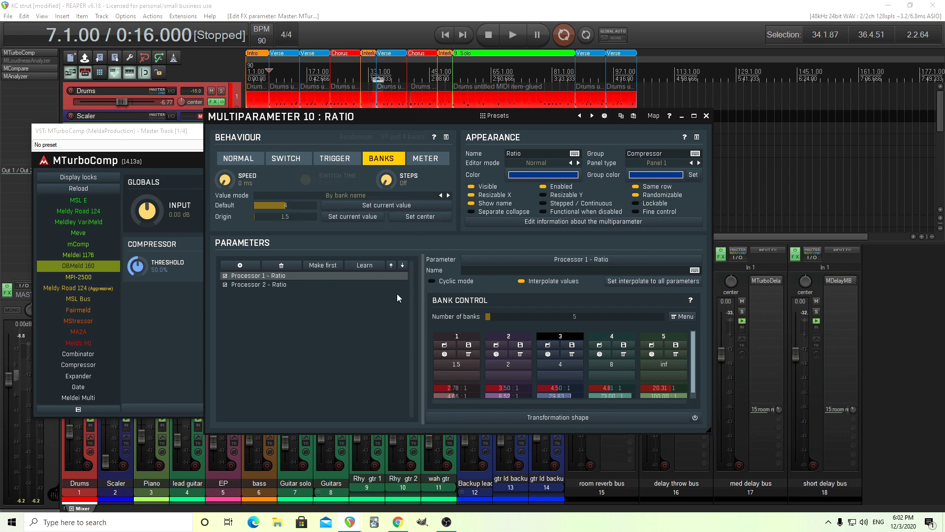
{"action": "left_click", "coordinate": [706, 116]}
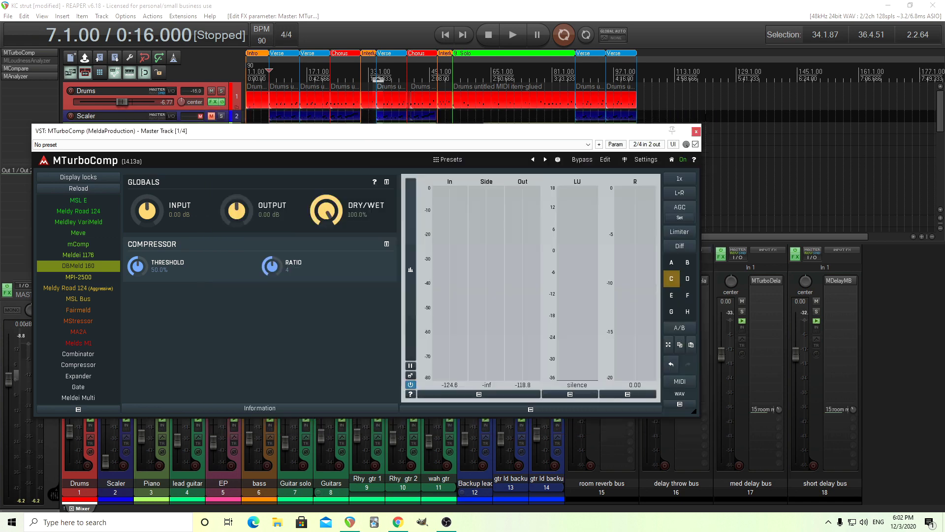
Change Ratio to interpolated bank-name values, test it down to 1.50, then reset to 4.00.
{"action": "right_click", "coordinate": [272, 267]}
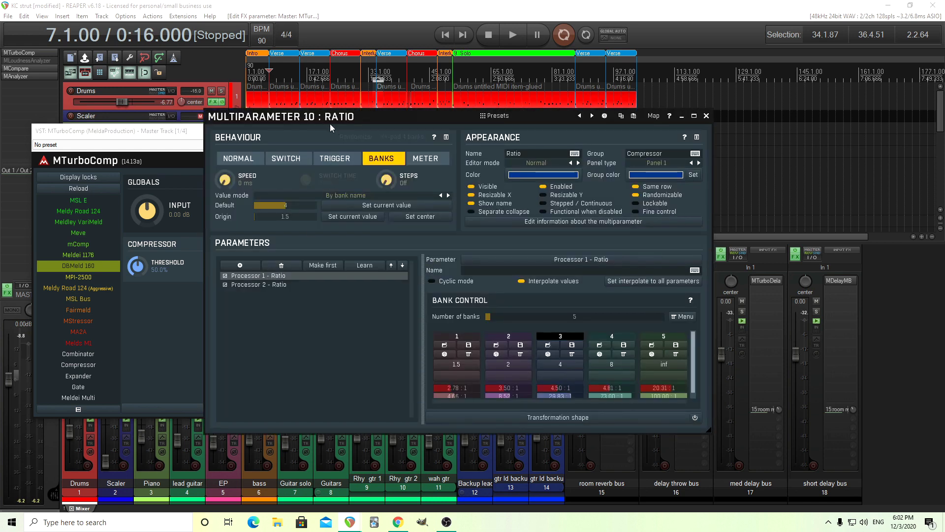
{"action": "left_click", "coordinate": [569, 204]}
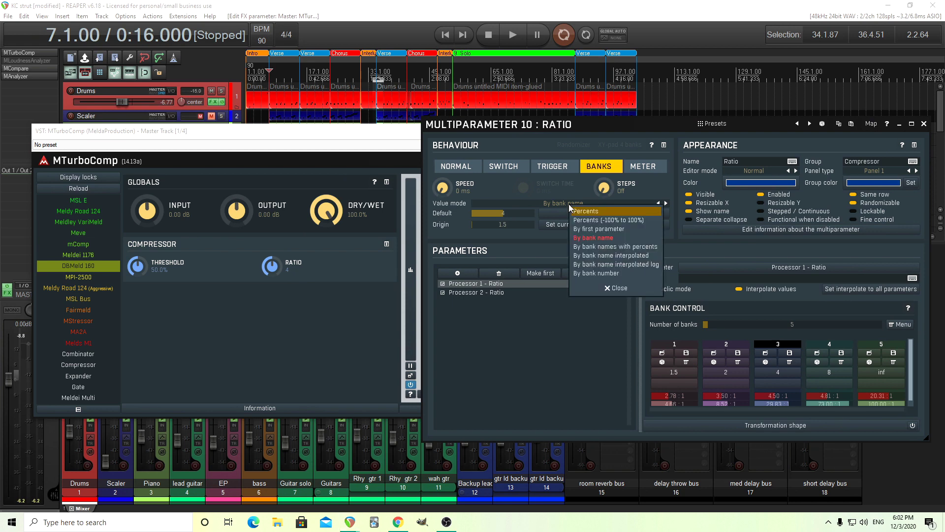
{"action": "left_click", "coordinate": [646, 257]}
{"action": "mouse_move", "coordinate": [270, 266]}
{"action": "left_mouse_down"}
{"action": "mouse_move", "coordinate": [270, 290]}
{"action": "mouse_move", "coordinate": [273, 263]}
{"action": "left_mouse_up"}
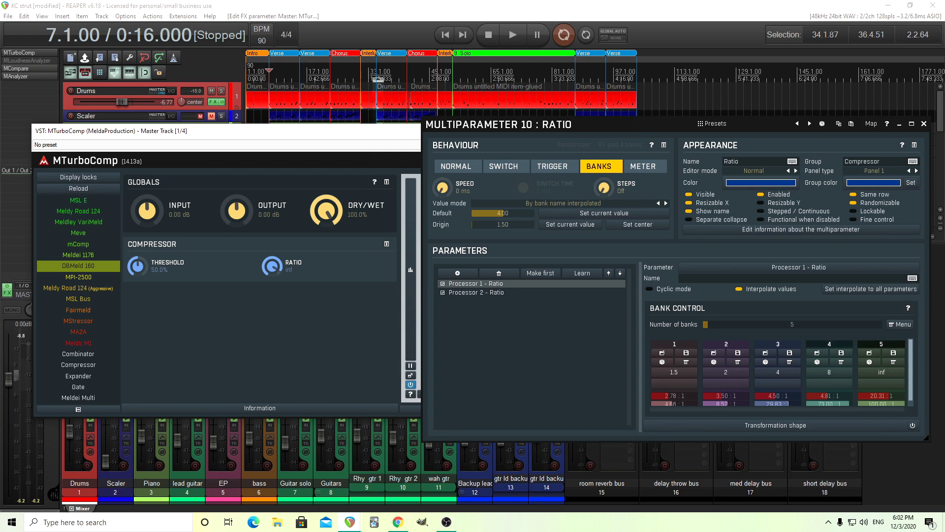
{"action": "left_click_drag", "start_coordinate": [272, 264], "coordinate": [271, 273]}
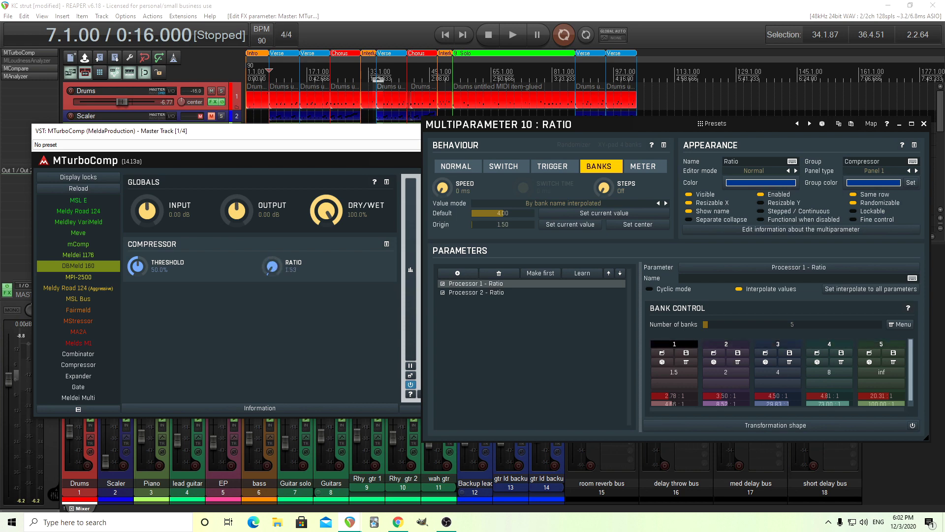
{"action": "double_click", "coordinate": [268, 264]}
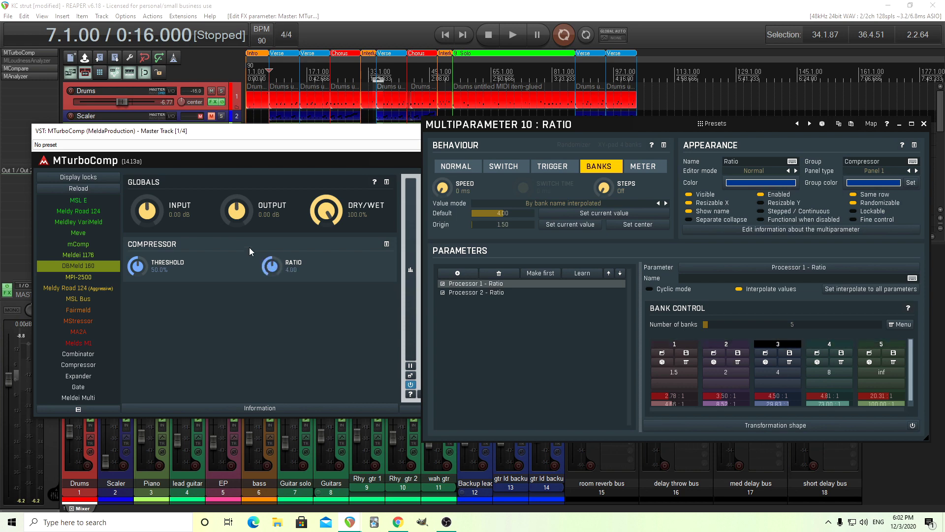
{"action": "left_click", "coordinate": [925, 124]}
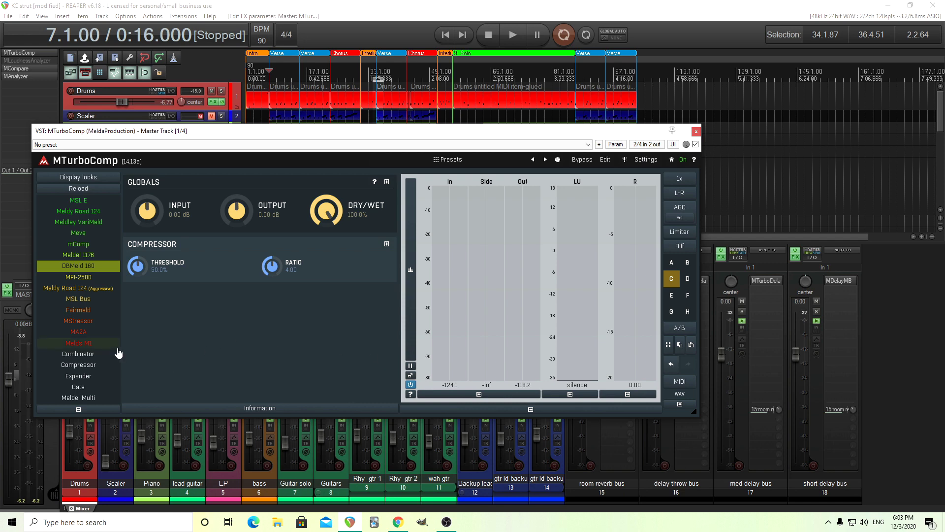
Reload the ChanBX 160 preset from slot B and bring up the preset browser.
{"action": "left_click", "coordinate": [690, 268]}
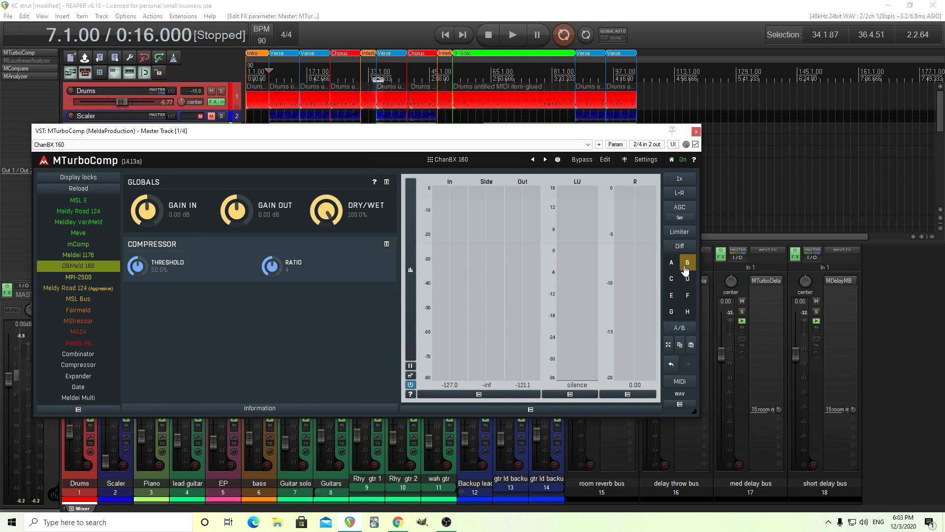
{"action": "left_click", "coordinate": [471, 159]}
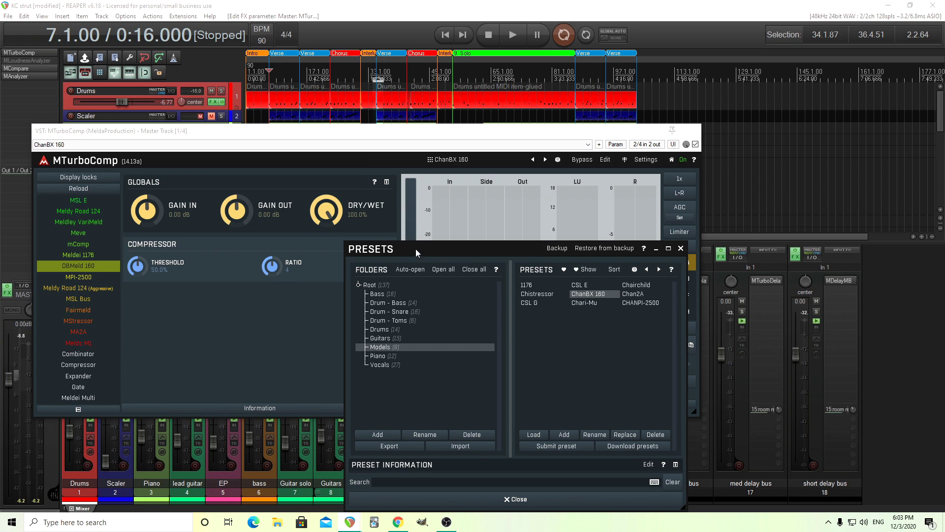
Submit the 1176 preset to the online preset exchange.
{"action": "left_click_drag", "start_coordinate": [416, 249], "coordinate": [428, 192]}
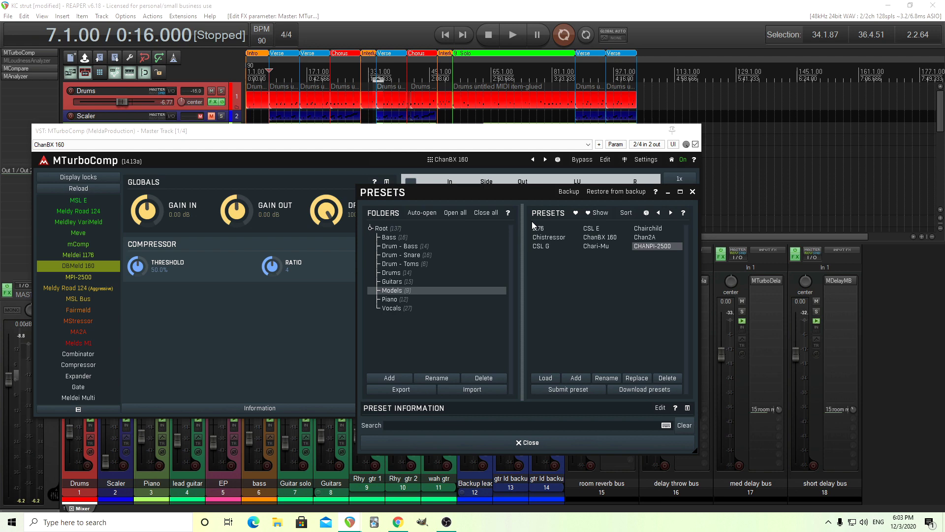
{"action": "left_click", "coordinate": [576, 390]}
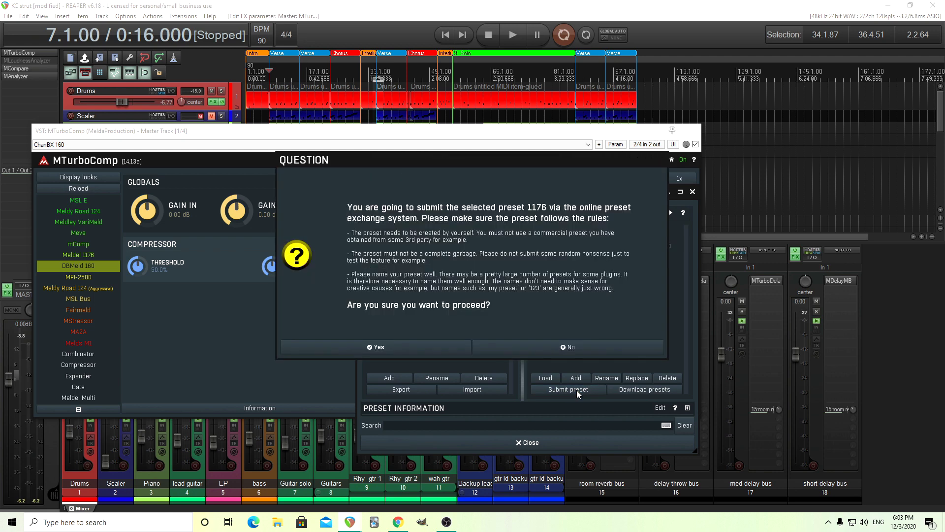
{"action": "left_click", "coordinate": [445, 348]}
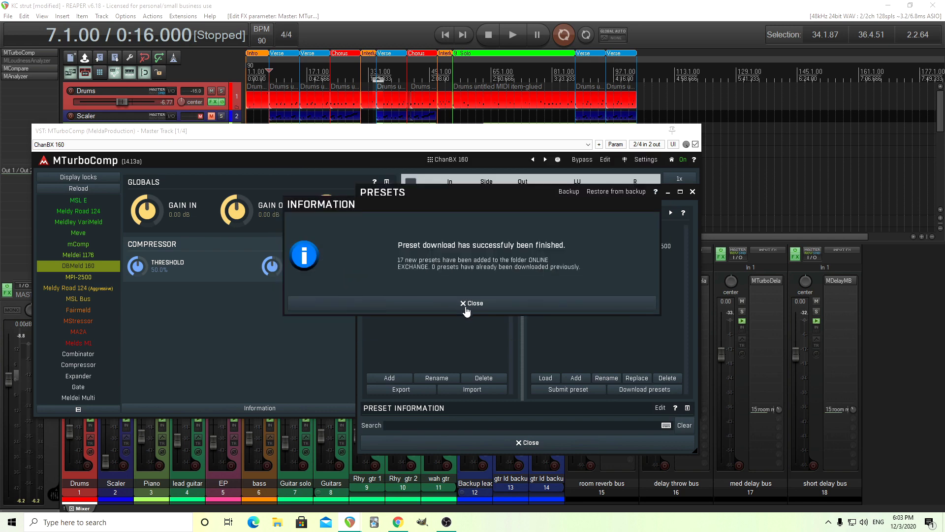
{"action": "left_click", "coordinate": [466, 308]}
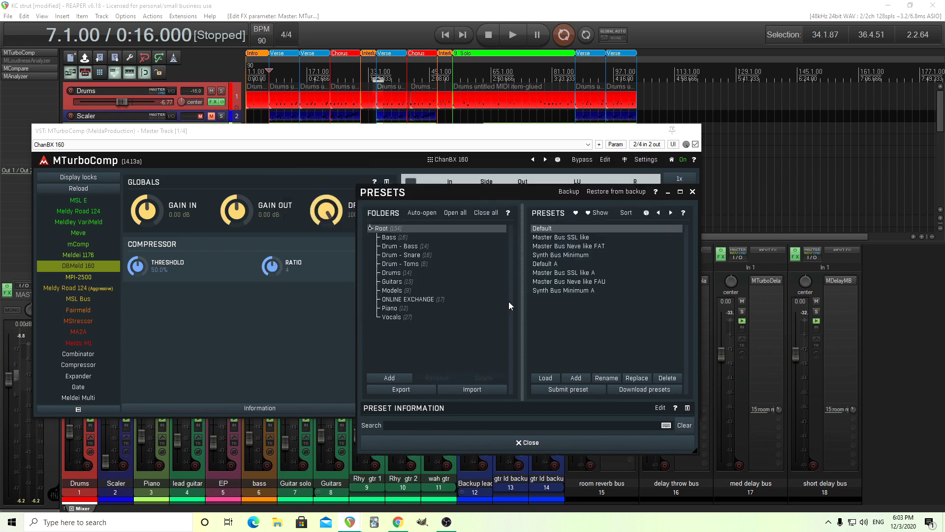
Submit the CSL E preset from the Models folder to the online exchange.
{"action": "left_click", "coordinate": [412, 291]}
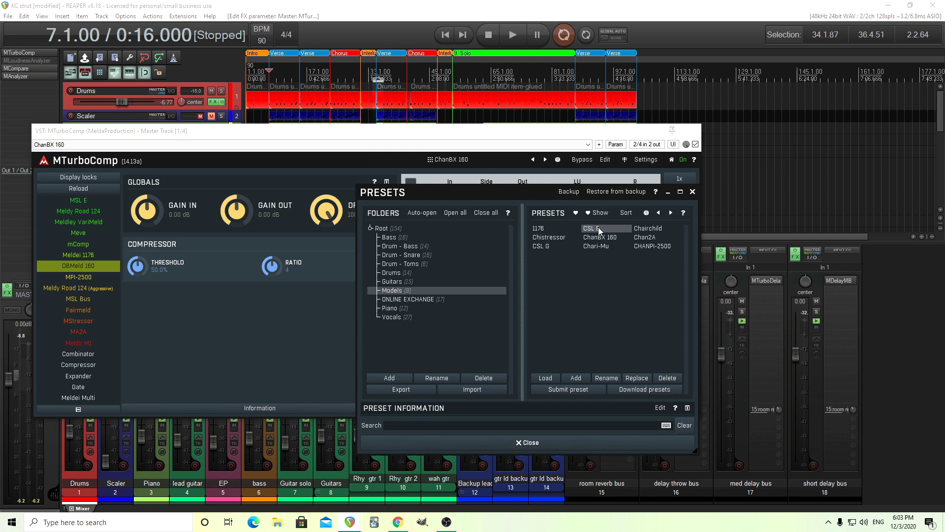
{"action": "left_click", "coordinate": [577, 390]}
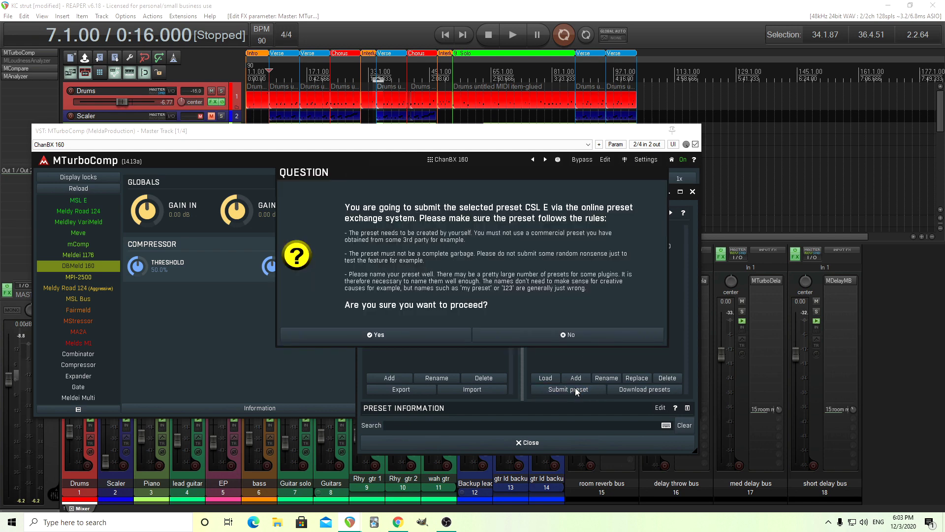
{"action": "left_click", "coordinate": [426, 335]}
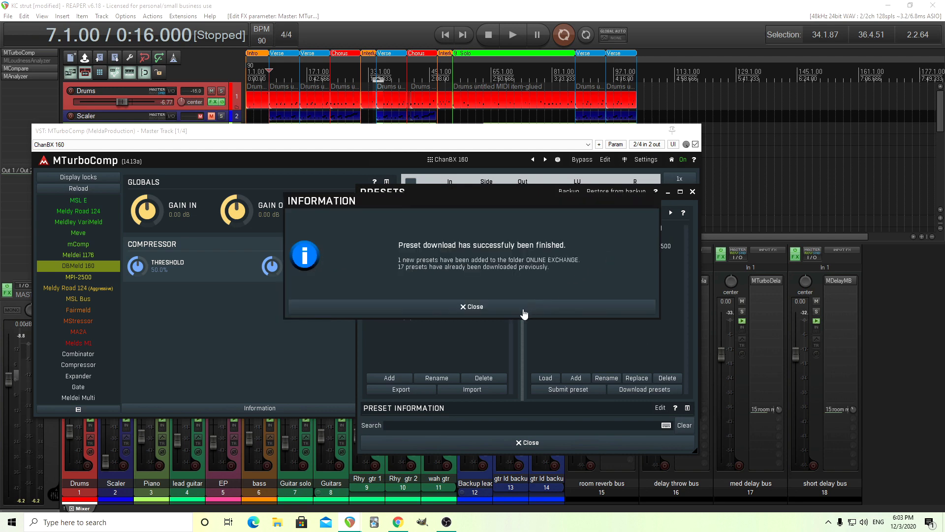
{"action": "left_click", "coordinate": [524, 310]}
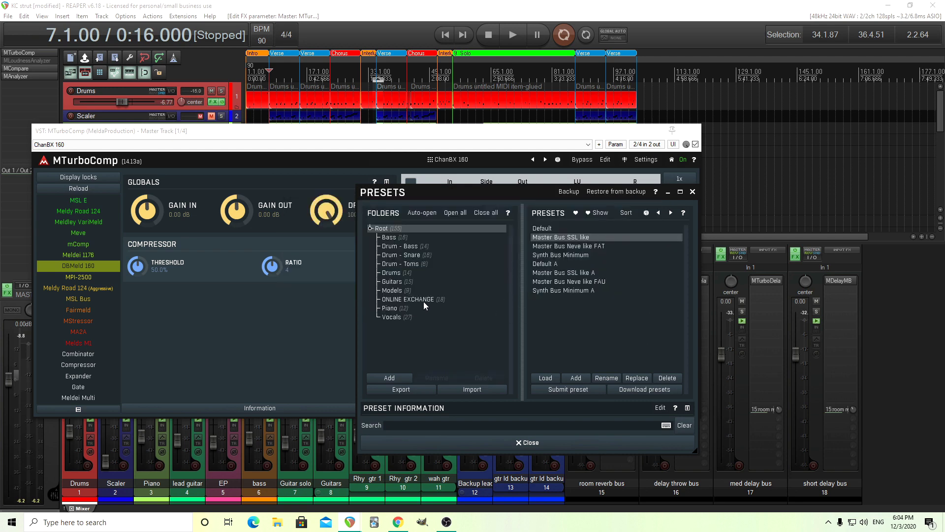
Open the Models folder and view the Chairchild preset's information, cancelling without changes.
{"action": "left_click", "coordinate": [400, 291]}
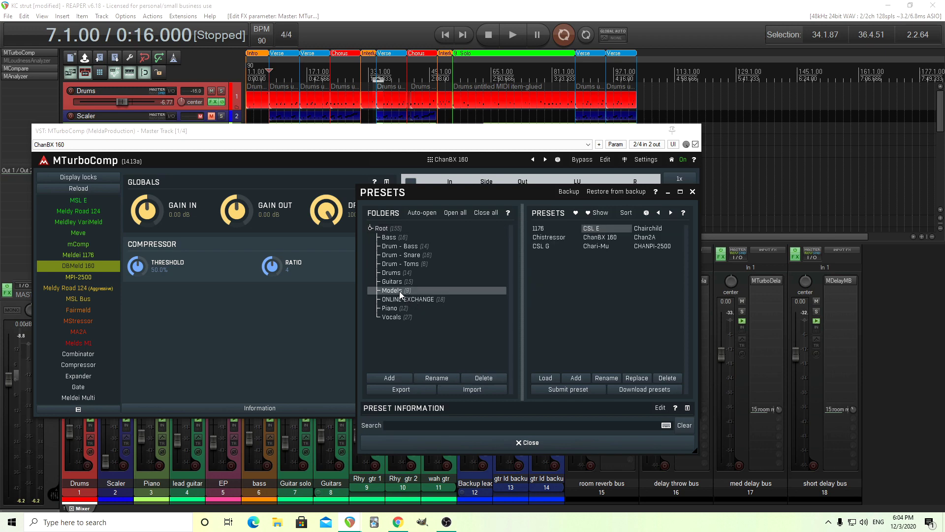
{"action": "left_click", "coordinate": [645, 230]}
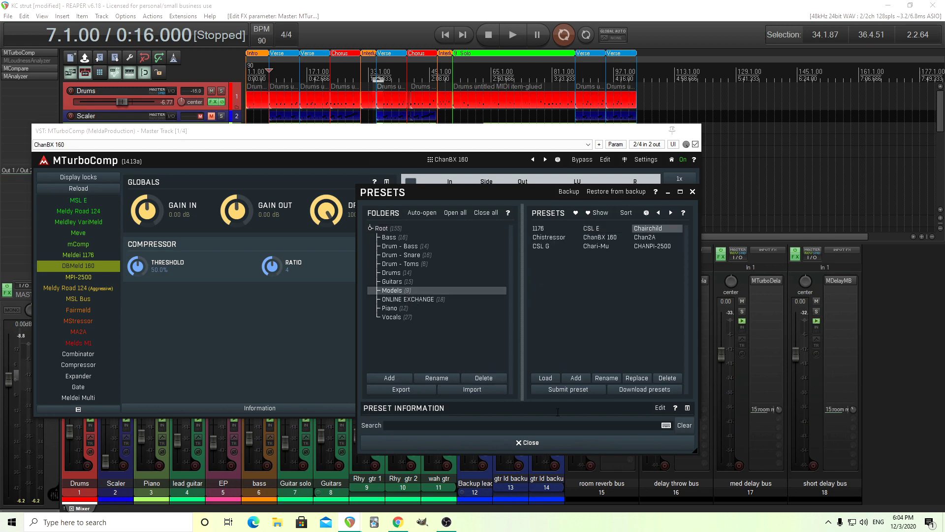
{"action": "left_click", "coordinate": [660, 408]}
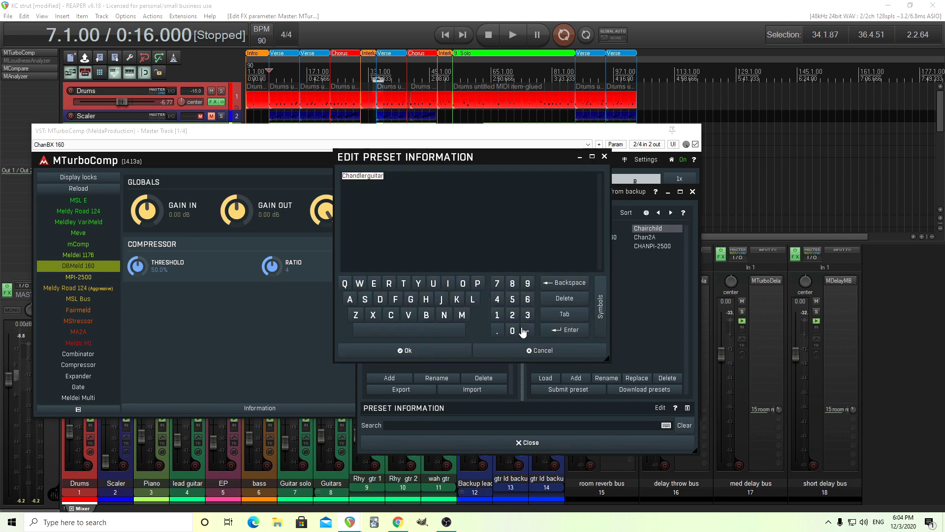
{"action": "left_click", "coordinate": [518, 354]}
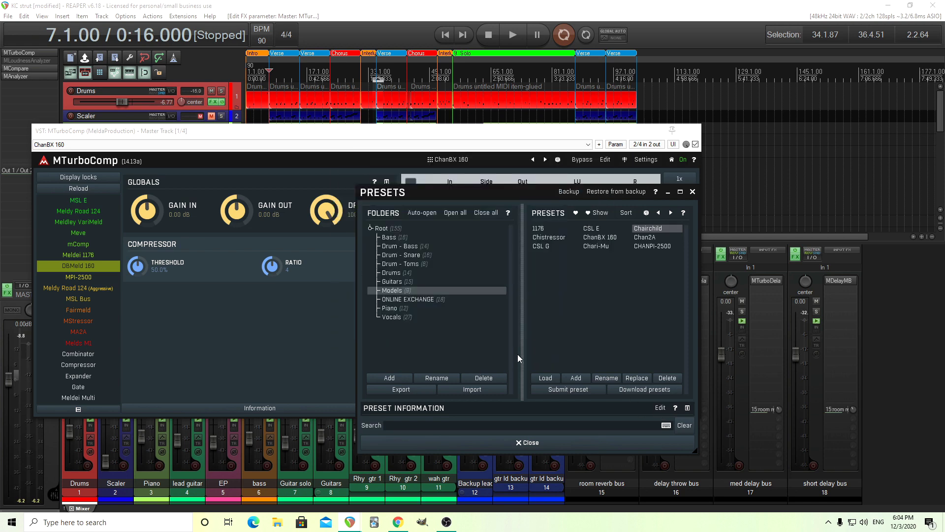